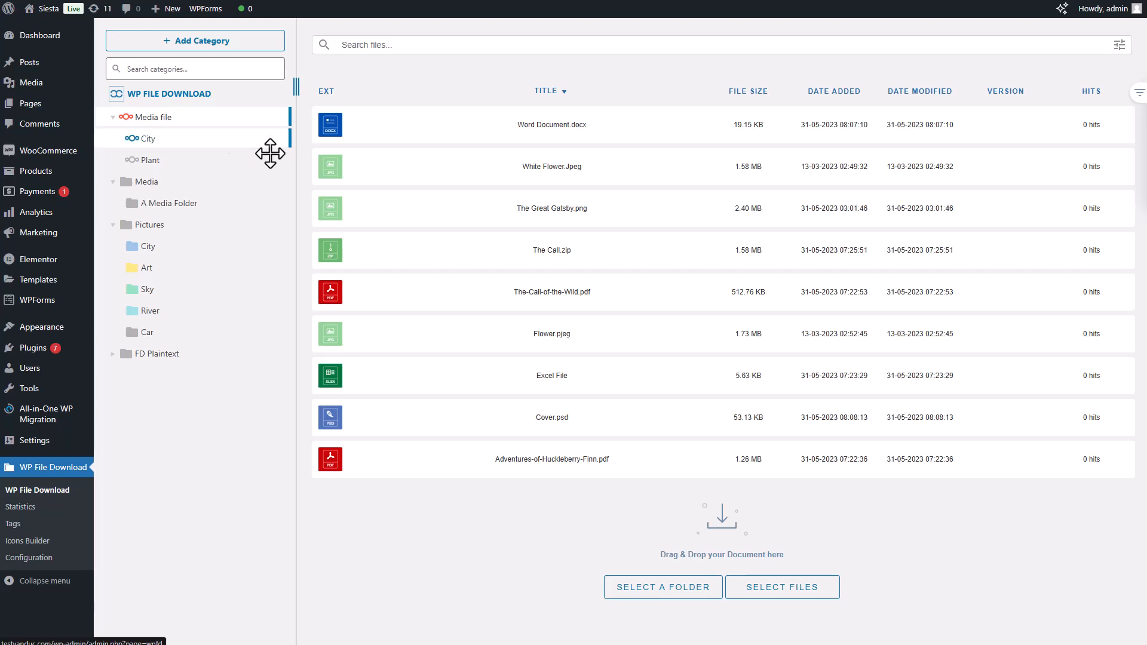
Collapse the WordPress admin side menu
{"action": "left_click", "coordinate": [66, 583]}
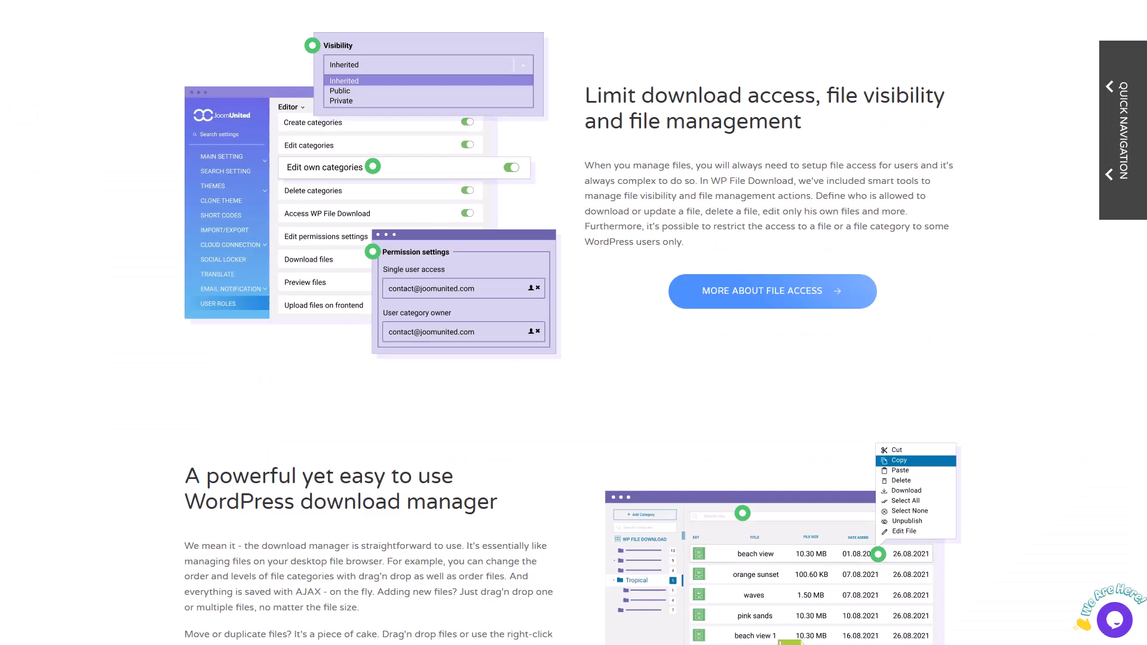
Review the WP File Download product page, covering file access, themes, page builder support, document search, folder synchronization and icon builder
{"action": "scroll", "coordinate": [648, 379], "scroll_direction": "down", "scroll_amount": 20}
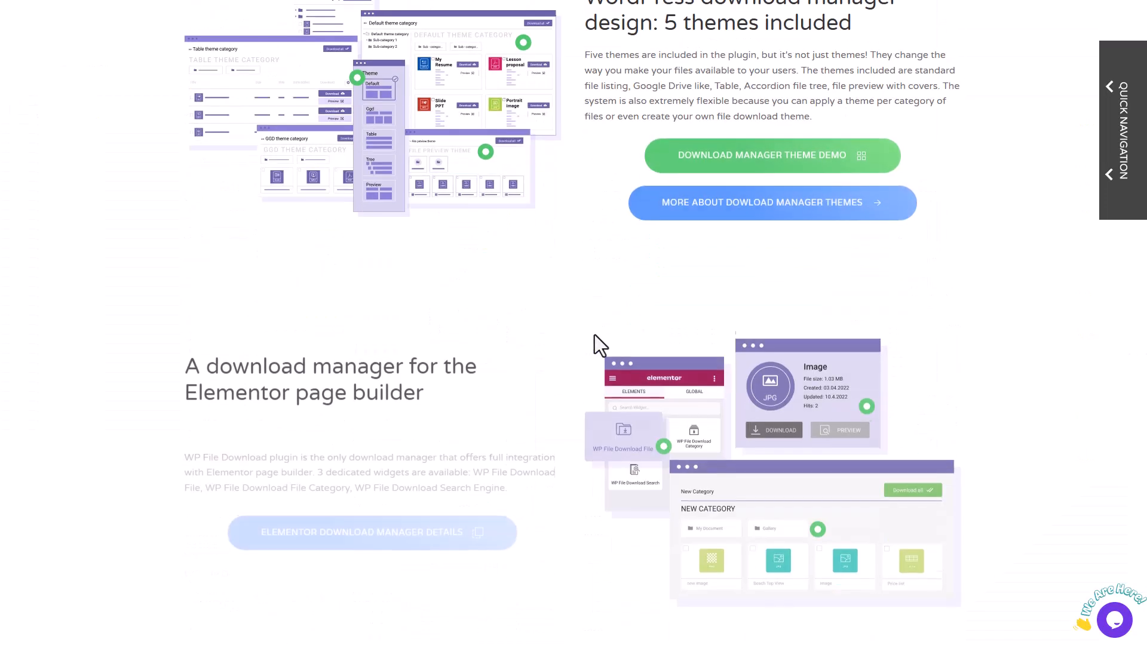
{"action": "scroll", "coordinate": [723, 359], "scroll_direction": "down", "scroll_amount": 5}
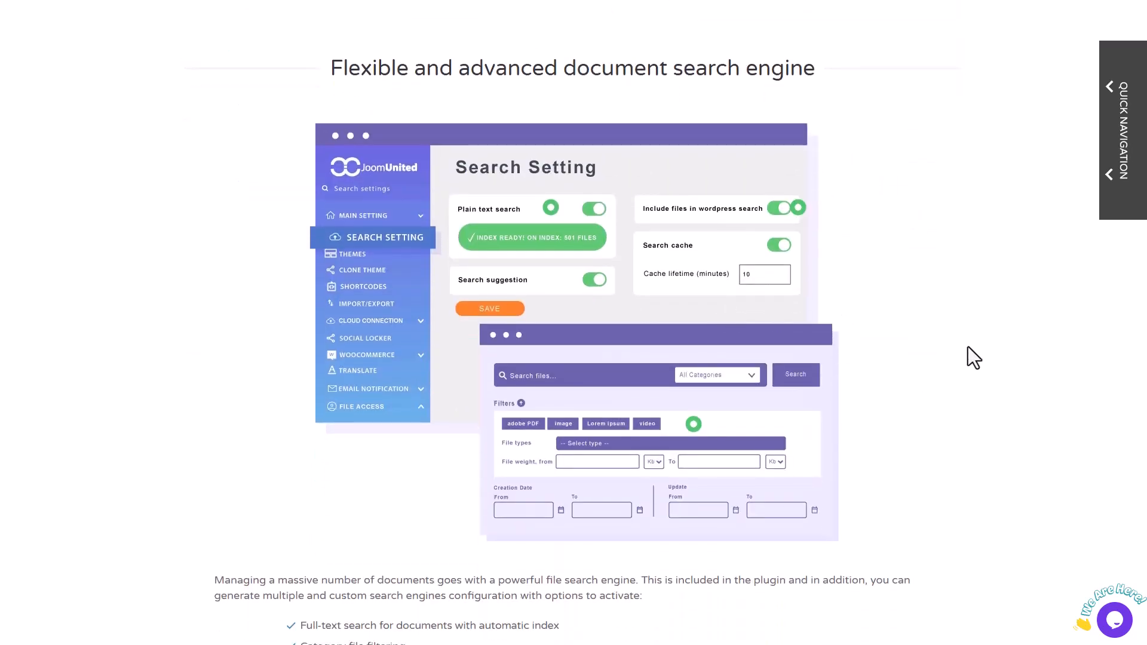
{"action": "scroll", "coordinate": [967, 346], "scroll_direction": "down", "scroll_amount": 18}
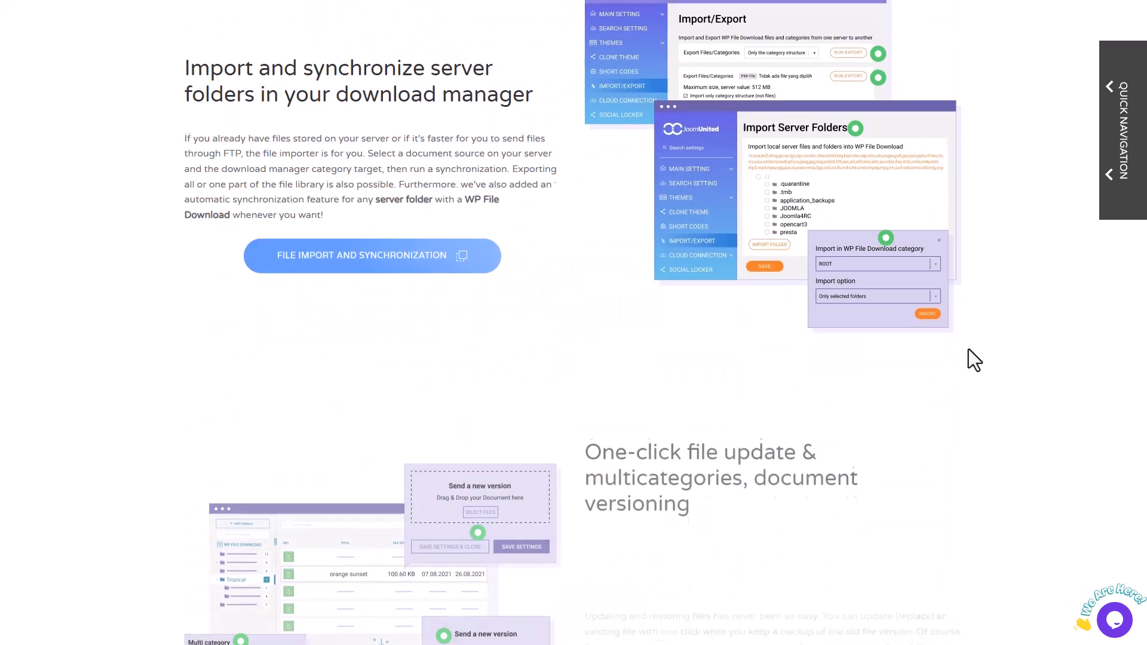
{"action": "scroll", "coordinate": [970, 349], "scroll_direction": "down", "scroll_amount": 12}
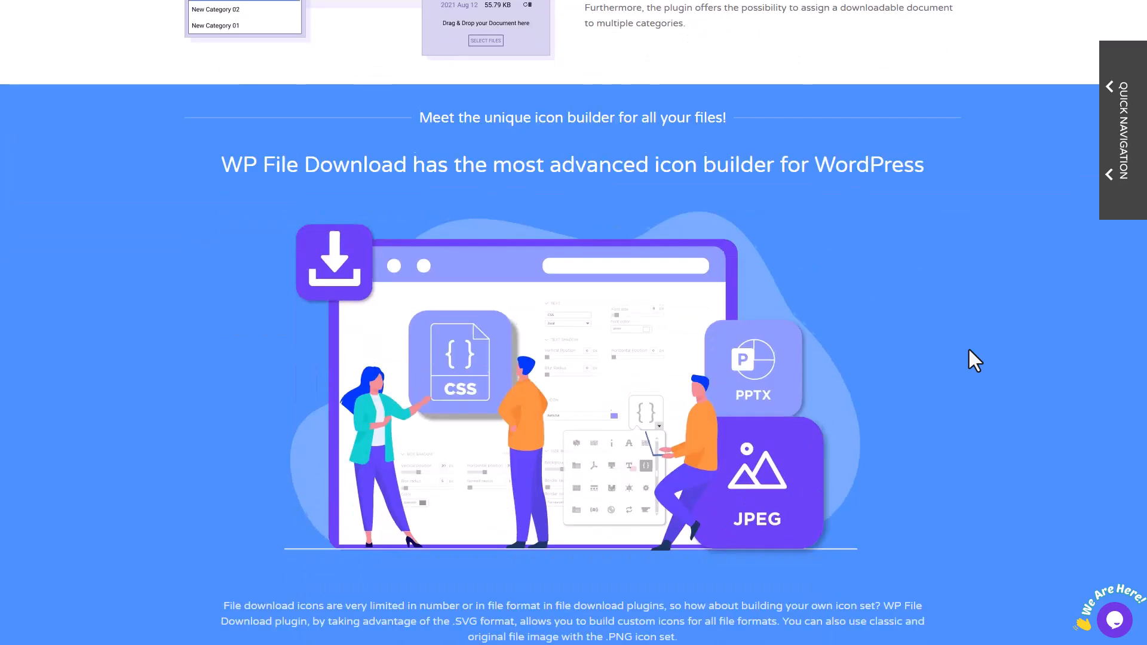
{"action": "scroll", "coordinate": [969, 350], "scroll_direction": "down", "scroll_amount": 2}
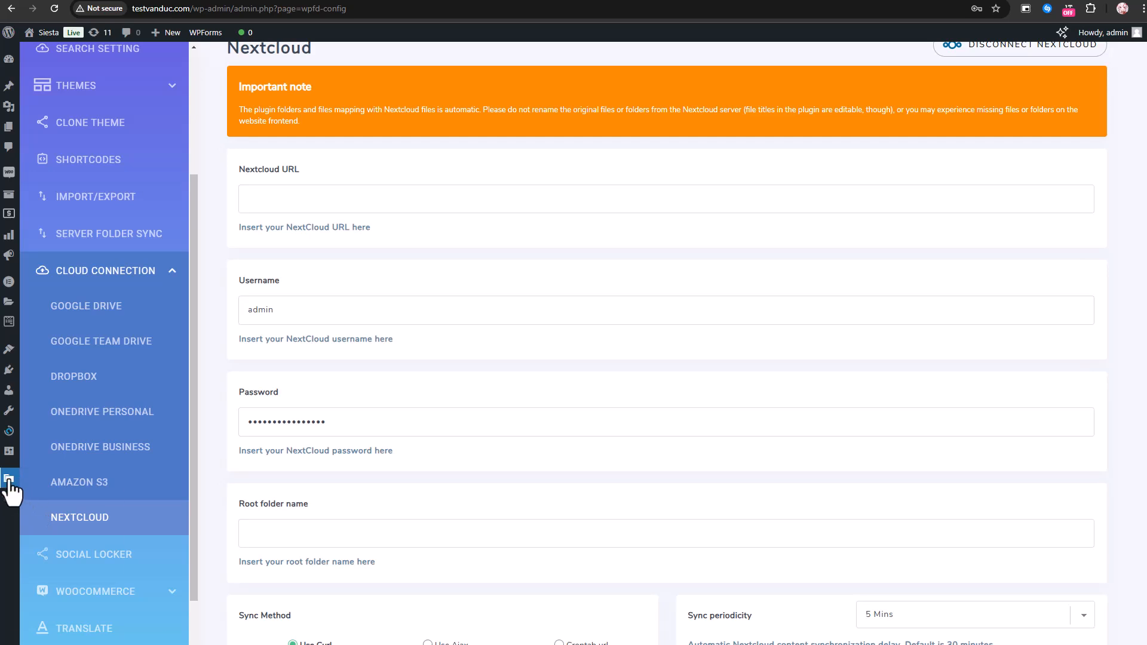
Look over the Nextcloud connection settings in the WP File Download configuration
{"action": "mouse_move", "coordinate": [10, 490]}
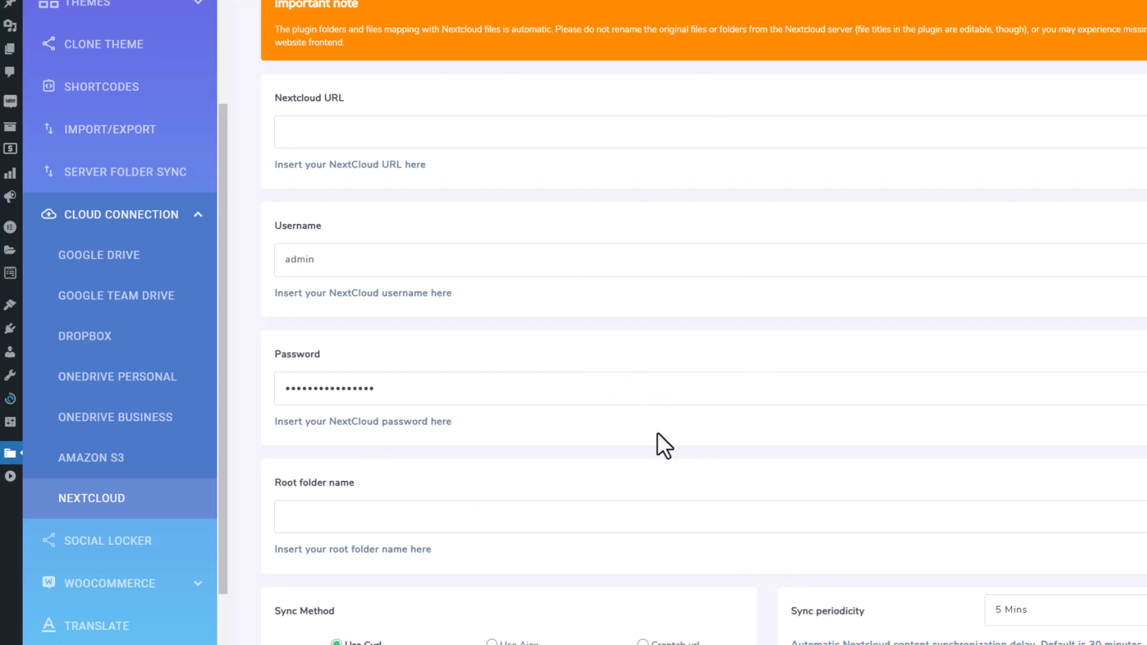
{"action": "scroll", "coordinate": [629, 419], "scroll_direction": "down", "scroll_amount": 3}
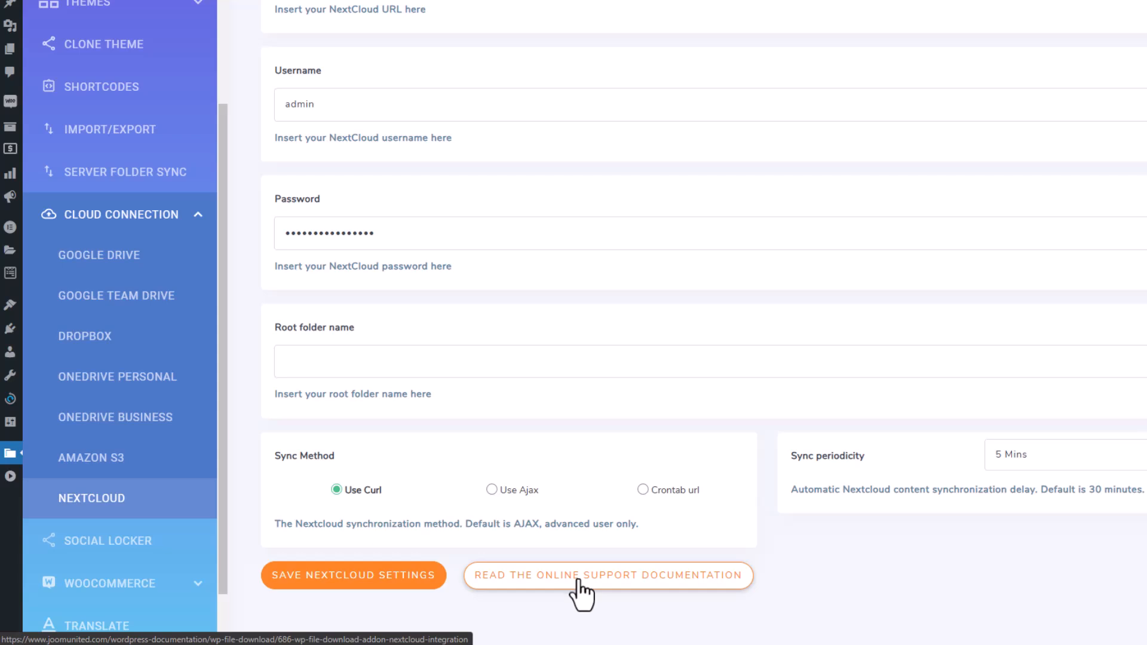
{"action": "scroll", "coordinate": [583, 592], "scroll_direction": "up", "scroll_amount": 3}
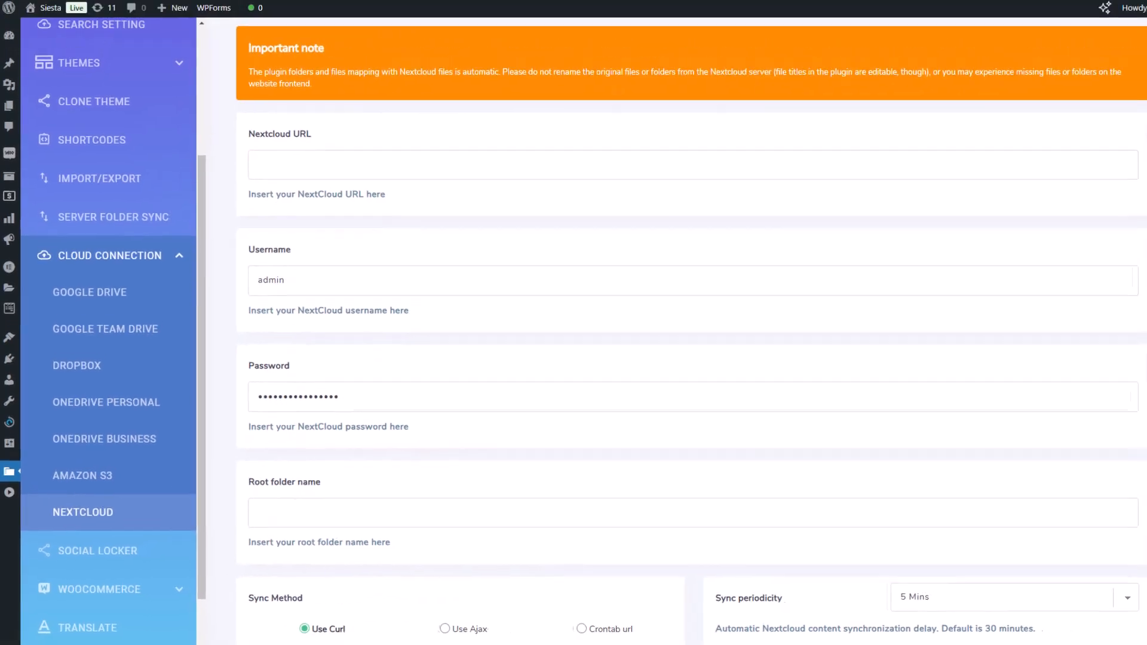
{"action": "left_click", "coordinate": [352, 0]}
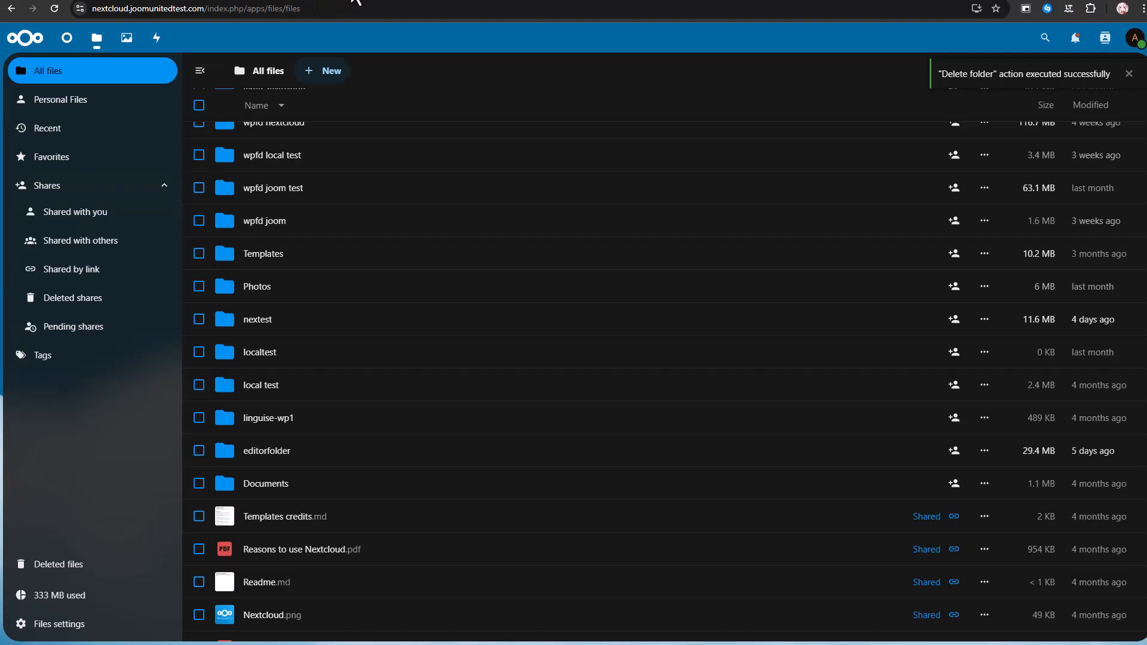
{"action": "left_click_drag", "start_coordinate": [203, 11], "coordinate": [91, 9]}
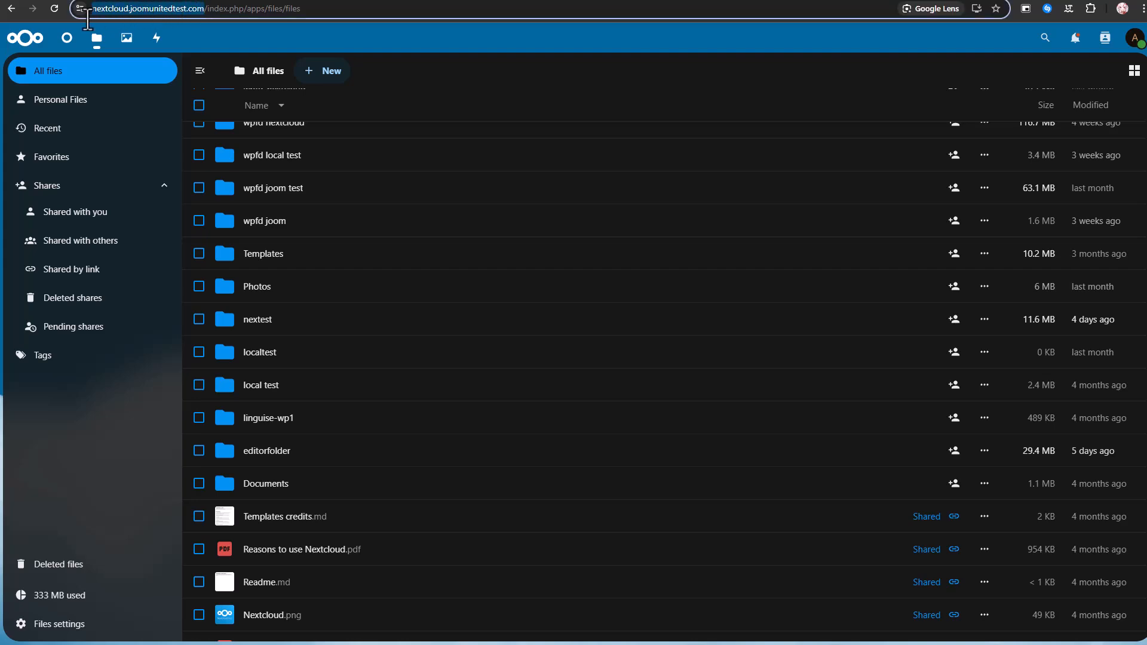
{"action": "key", "text": "ctrl+c"}
{"action": "left_click", "coordinate": [204, 2]}
{"action": "left_click", "coordinate": [310, 185]}
{"action": "key", "text": "ctrl+v"}
{"action": "left_click", "coordinate": [427, 220]}
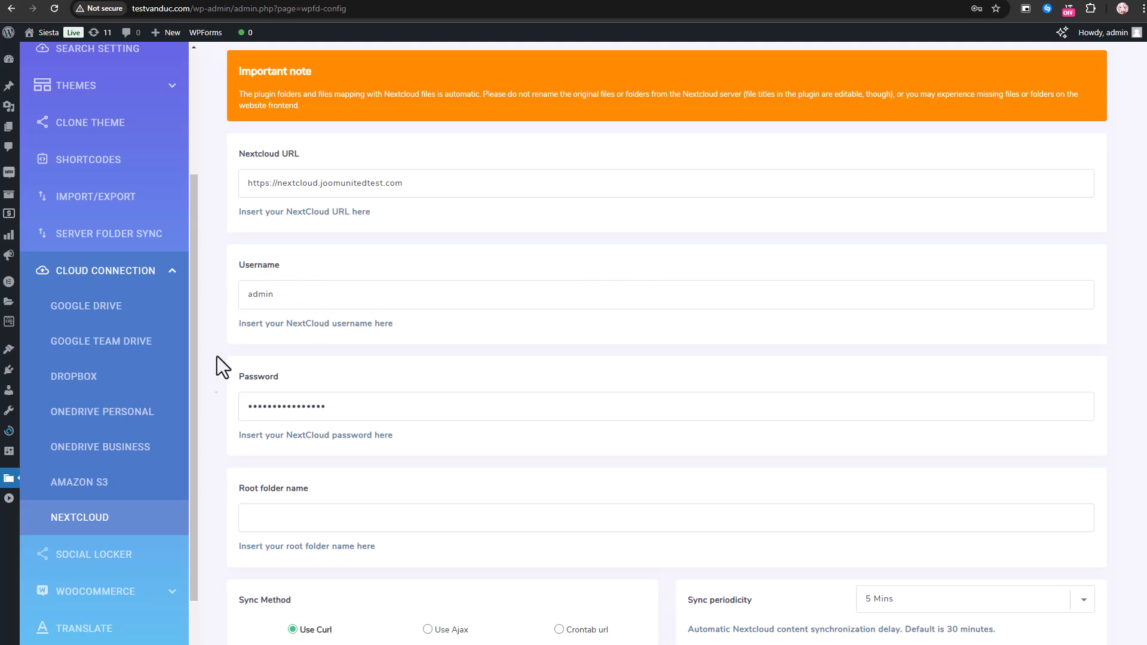
{"action": "left_click_drag", "start_coordinate": [238, 328], "coordinate": [397, 325]}
{"action": "left_click", "coordinate": [400, 335]}
{"action": "left_click_drag", "start_coordinate": [246, 442], "coordinate": [385, 438]}
{"action": "left_click", "coordinate": [430, 468]}
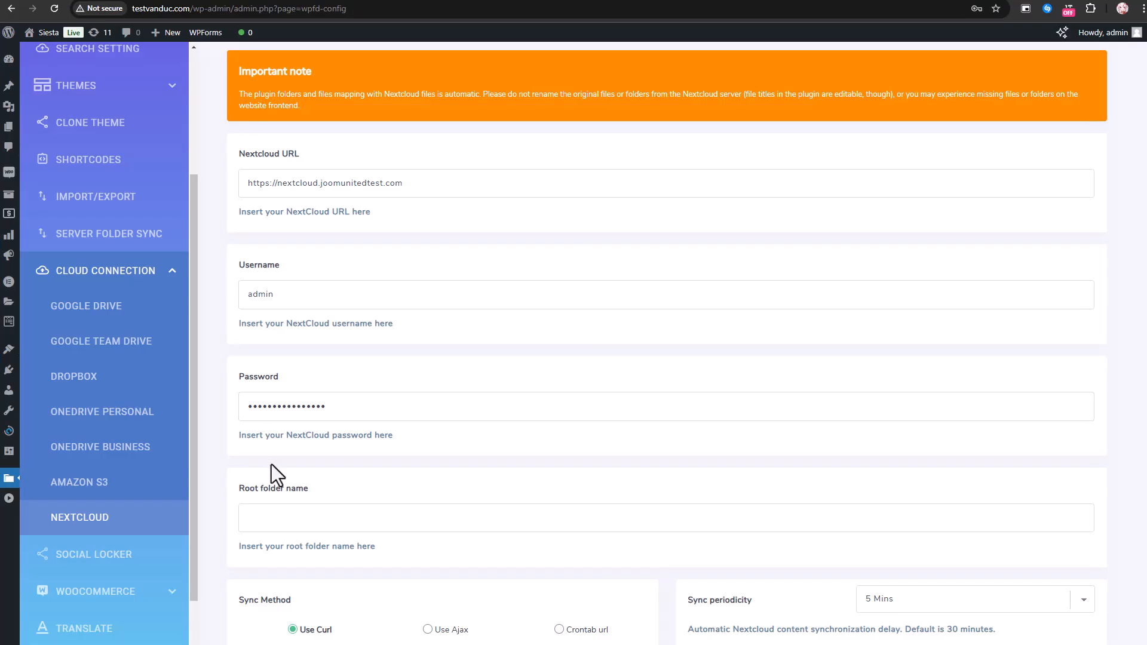
Set the Nextcloud root folder name to editorfolder
{"action": "left_click", "coordinate": [284, 524]}
{"action": "type", "text": "edi"}
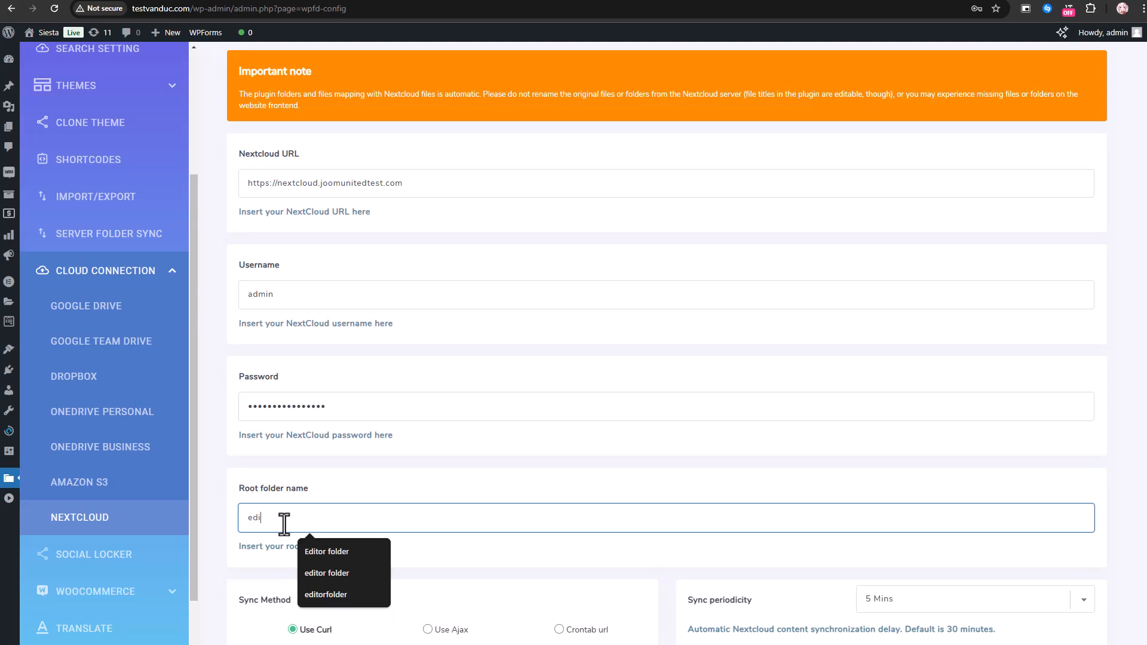
{"action": "type", "text": "torfolder"}
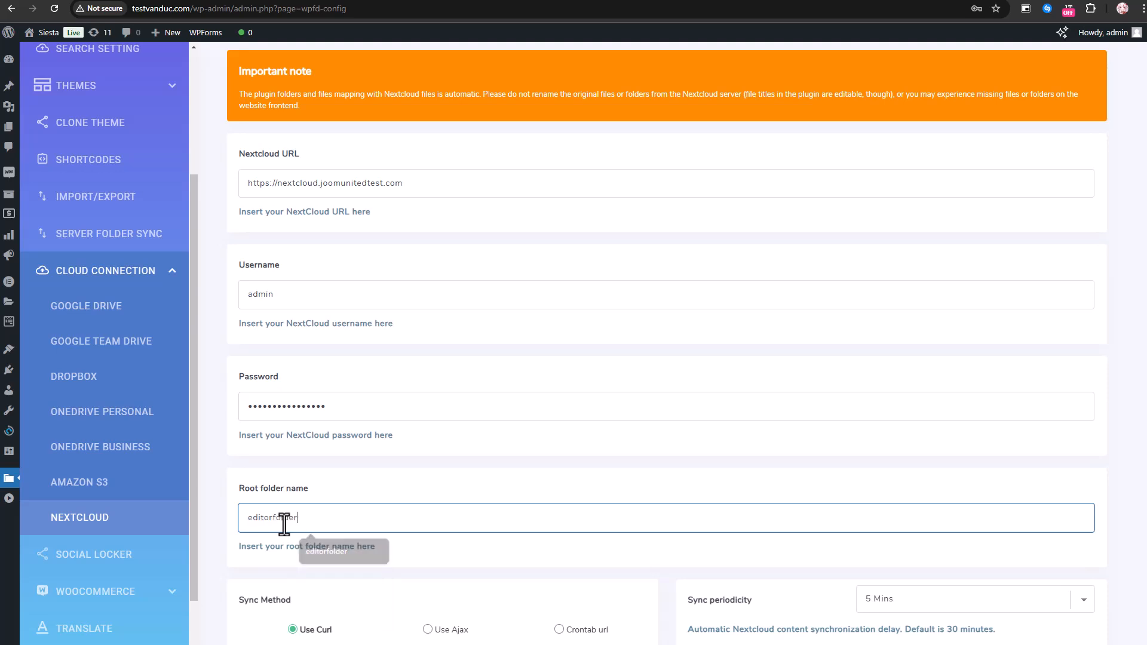
{"action": "scroll", "coordinate": [541, 507], "scroll_direction": "down", "scroll_amount": 2}
{"action": "left_click", "coordinate": [712, 541]}
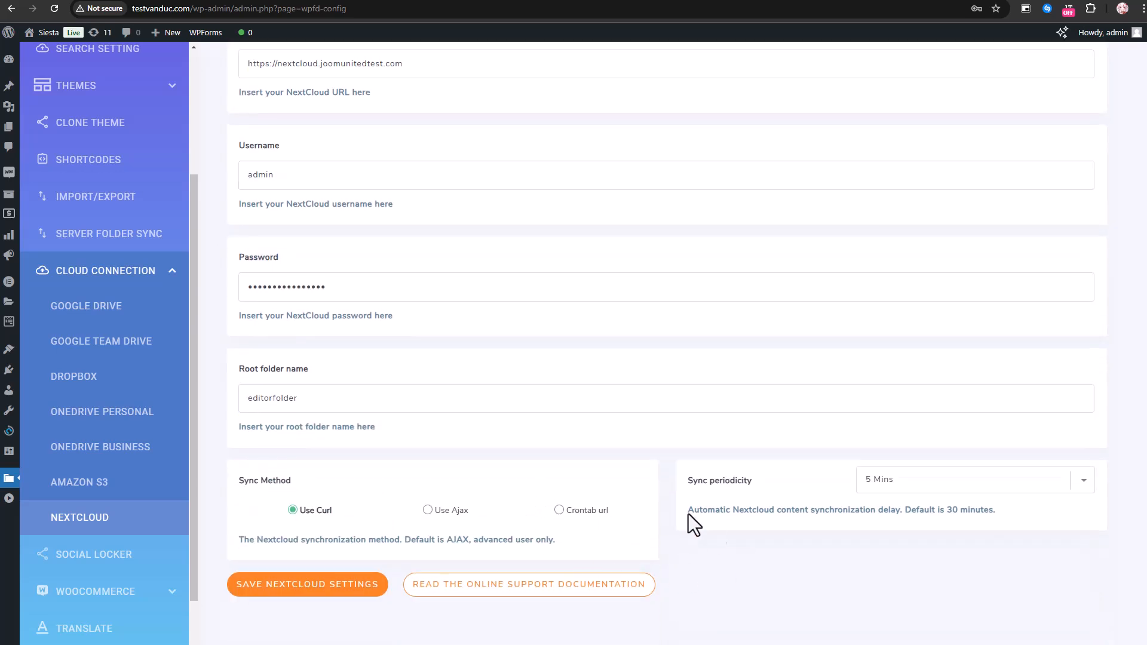
Examine the sync periodicity choices and sync method, and check the completed Nextcloud connection settings
{"action": "left_click", "coordinate": [945, 482]}
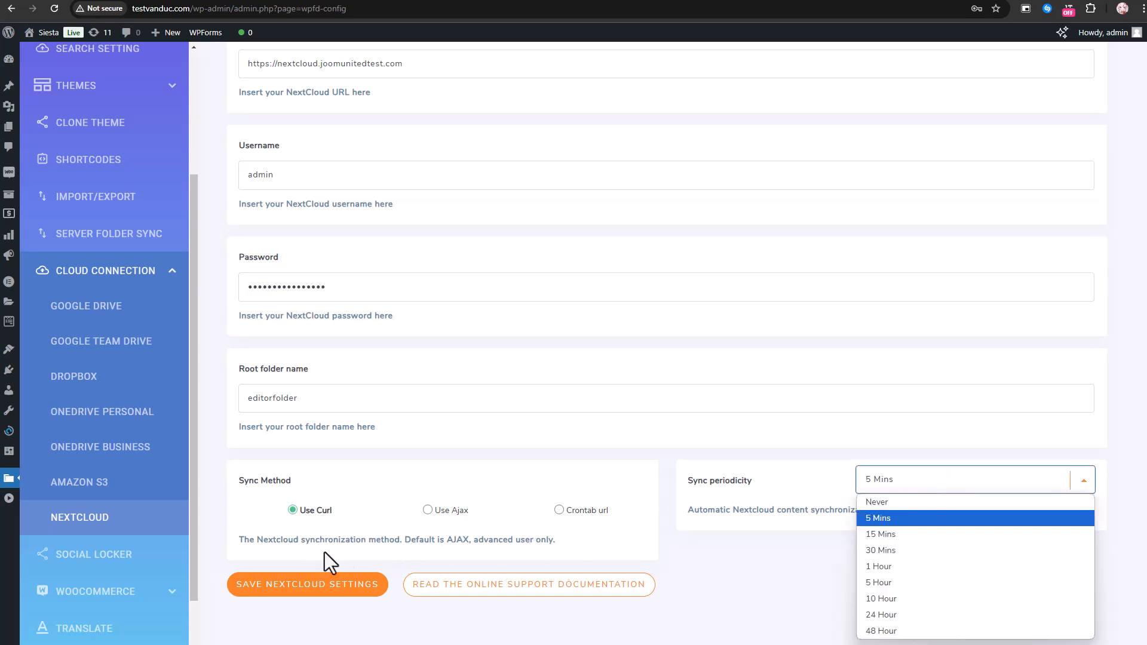
{"action": "left_click", "coordinate": [357, 545]}
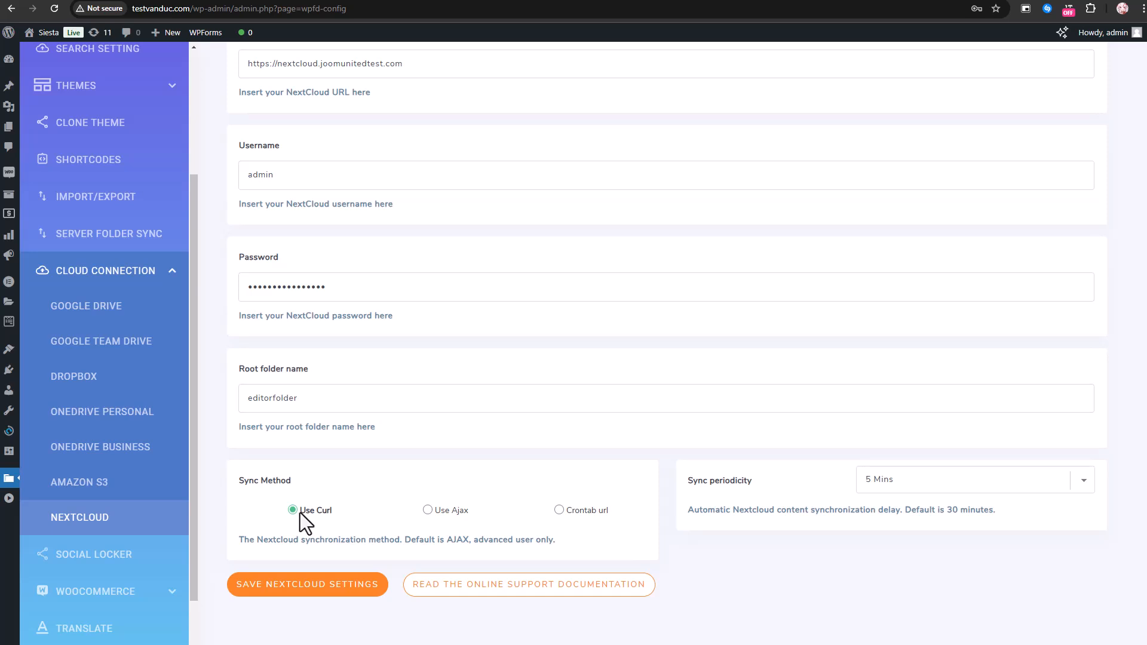
{"action": "left_click", "coordinate": [943, 487]}
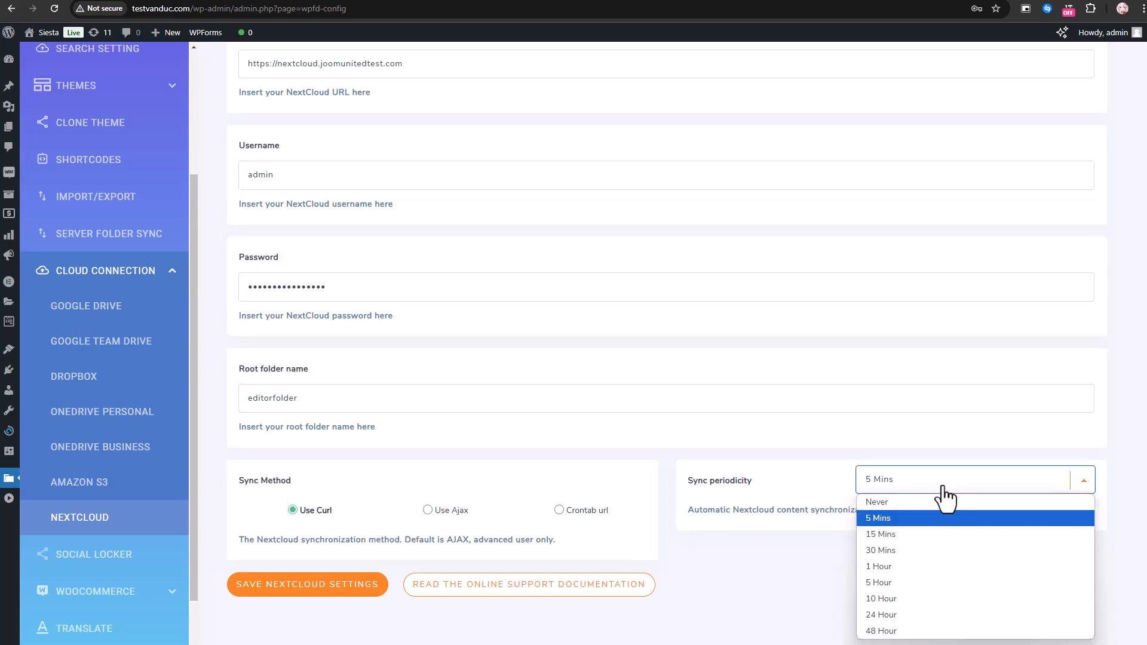
{"action": "left_click", "coordinate": [906, 481]}
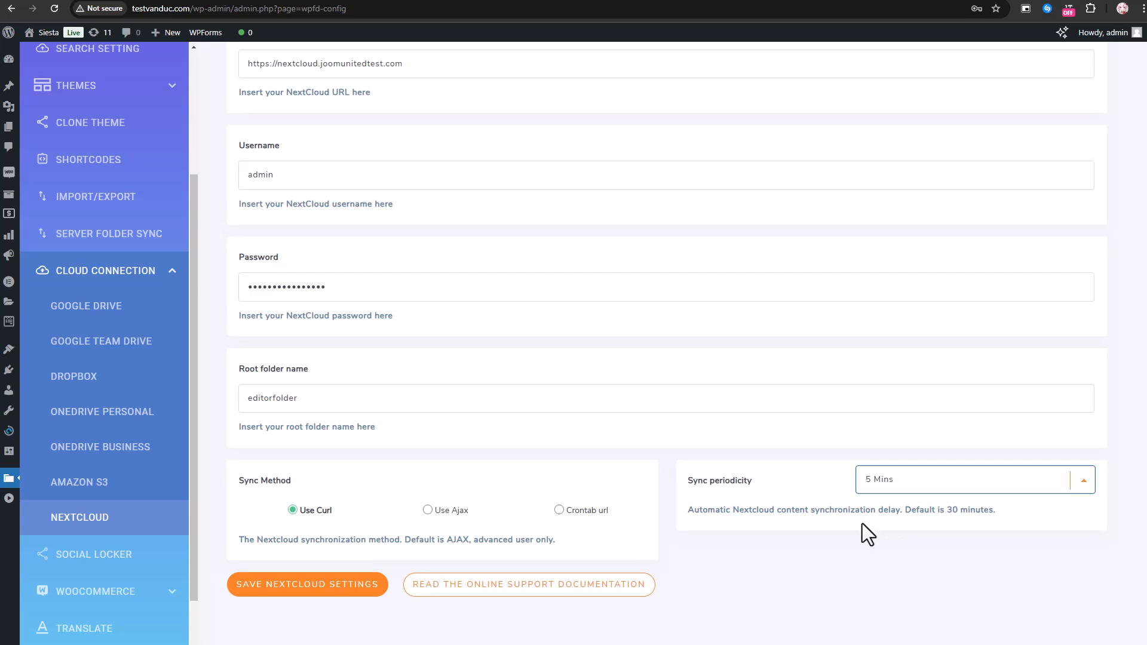
{"action": "scroll", "coordinate": [745, 502], "scroll_direction": "up", "scroll_amount": 1}
{"action": "scroll", "coordinate": [821, 493], "scroll_direction": "down", "scroll_amount": 1}
{"action": "scroll", "coordinate": [914, 512], "scroll_direction": "up", "scroll_amount": 1}
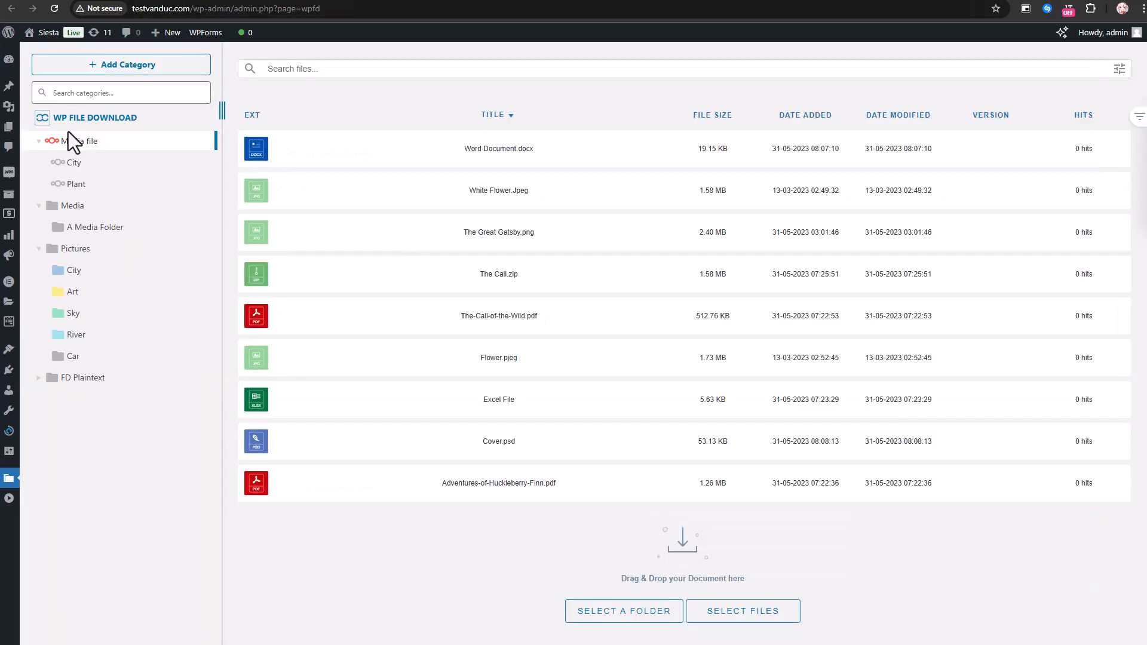
Examine the actions offered for the Media file category in WP File Download, and view editorfolder in the Nextcloud file list
{"action": "right_click", "coordinate": [71, 141]}
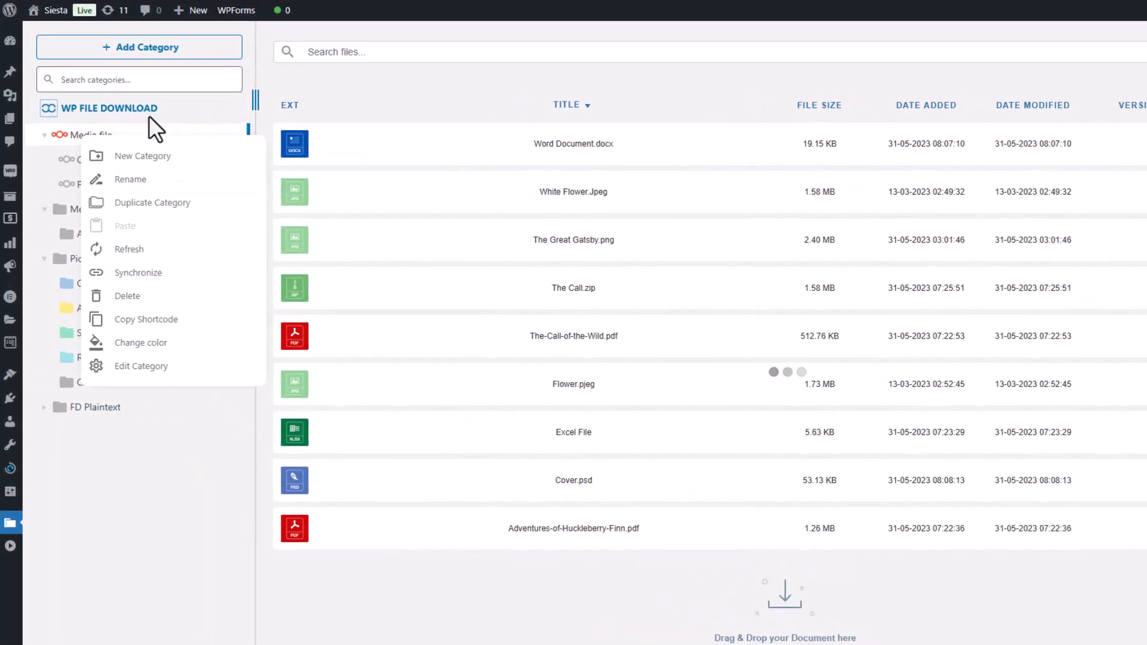
{"action": "right_click", "coordinate": [140, 110]}
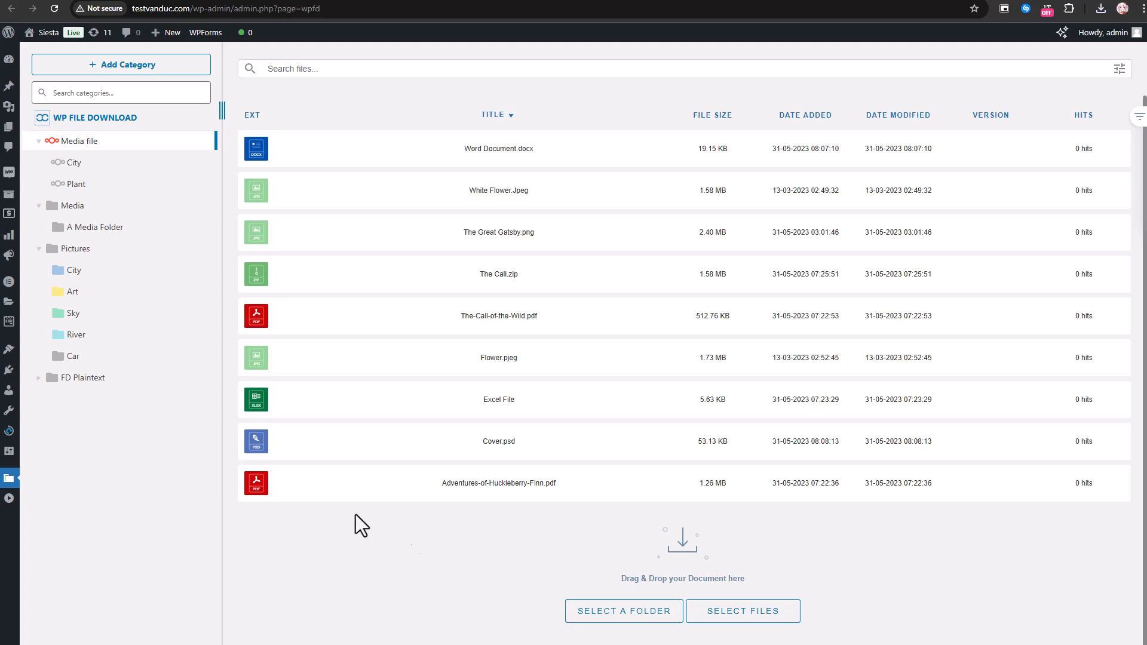
{"action": "left_click", "coordinate": [363, 0]}
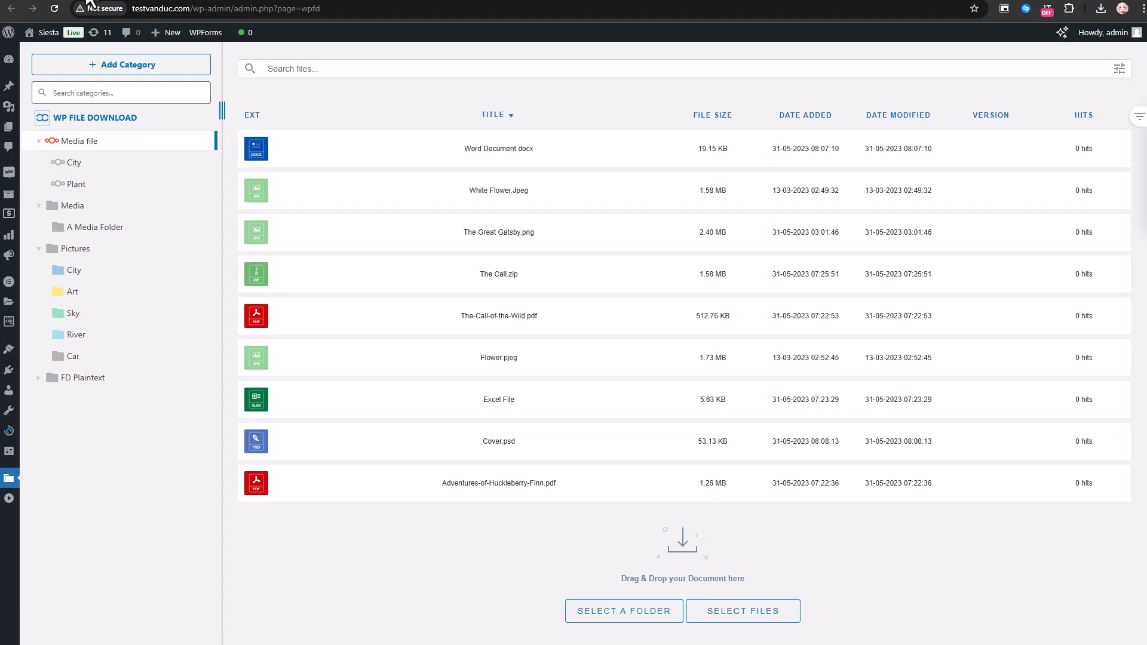
{"action": "left_click", "coordinate": [91, 3]}
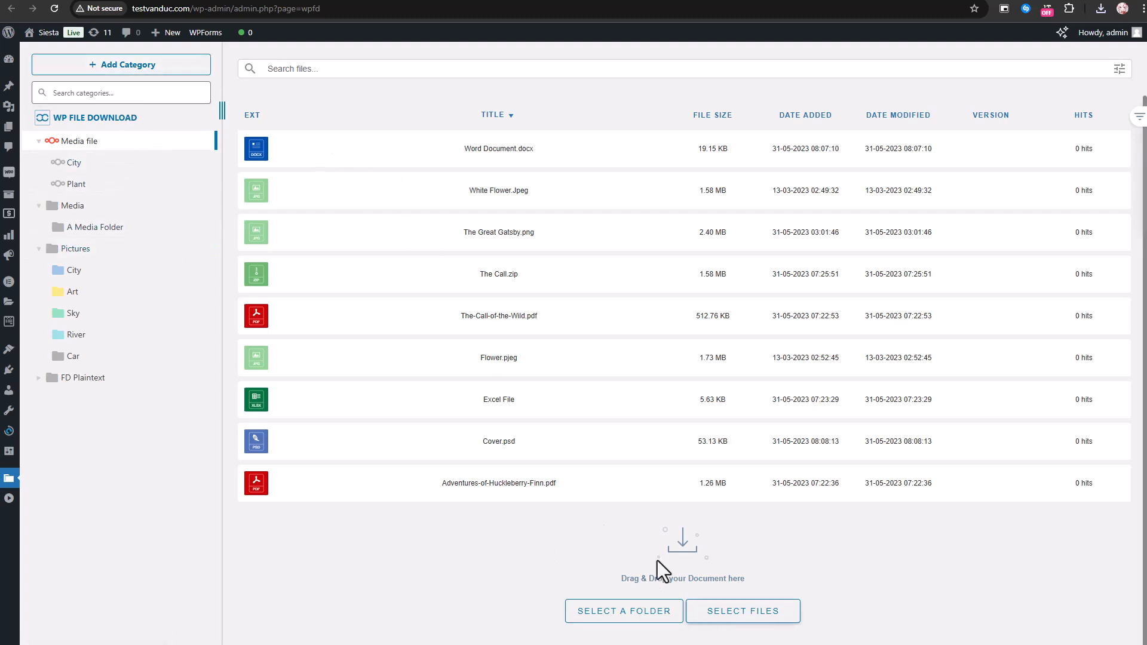
Check the actions available for Word Document.docx in the Media file category and open its file settings
{"action": "right_click", "coordinate": [471, 160]}
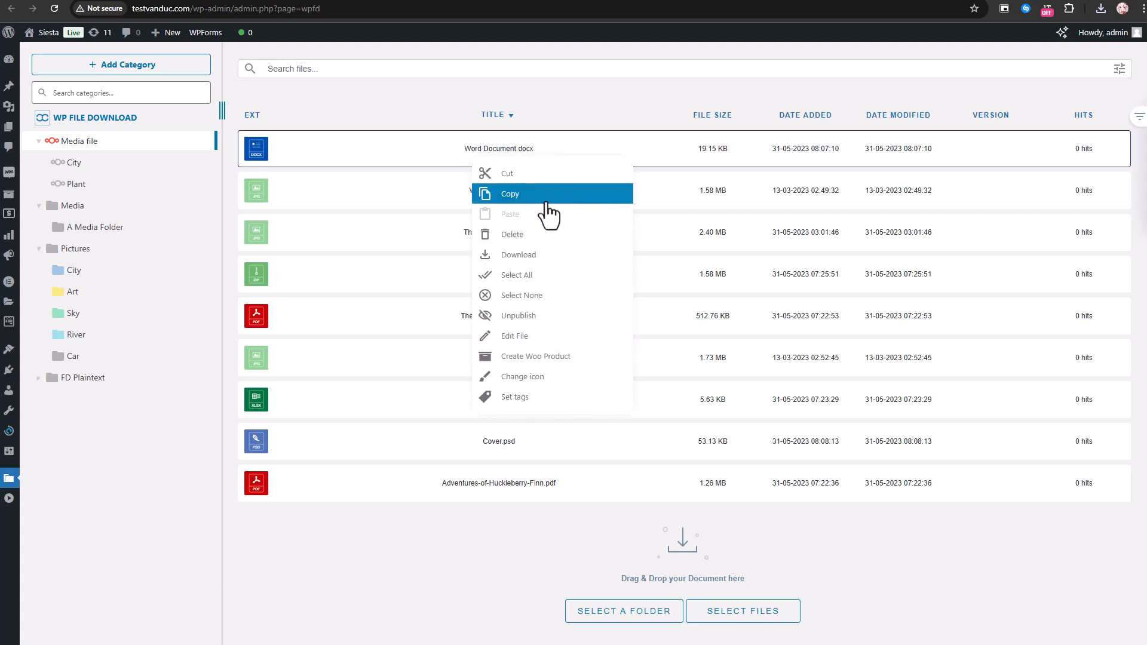
{"action": "left_click", "coordinate": [414, 162]}
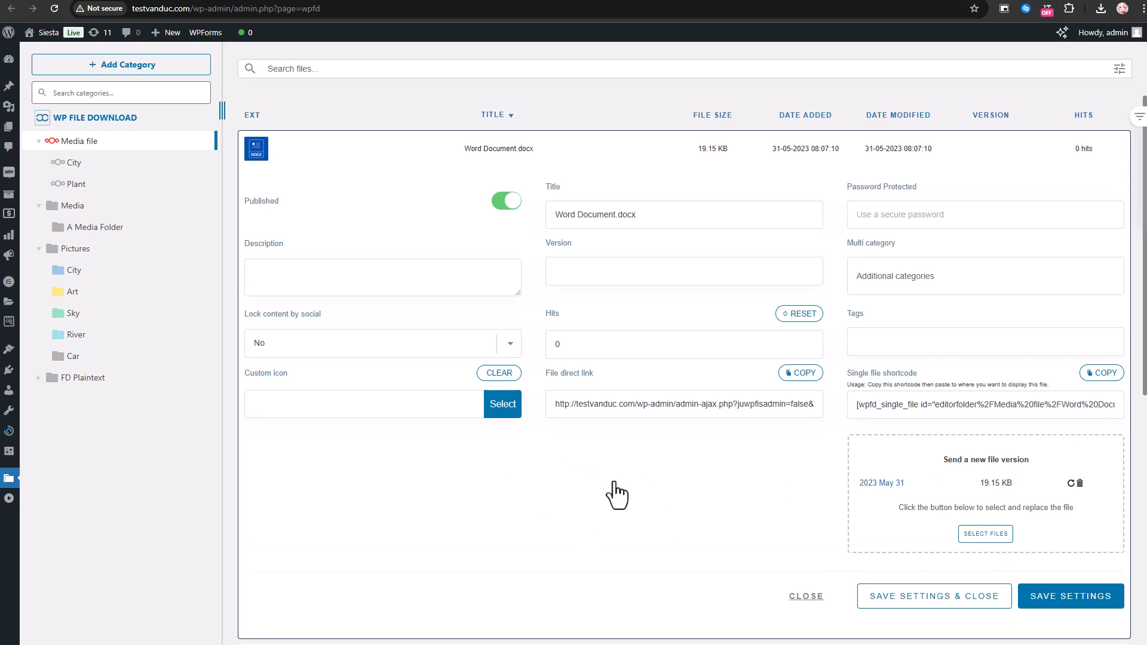
Color the Media file category orange-red and its City subcategory light green
{"action": "right_click", "coordinate": [87, 148]}
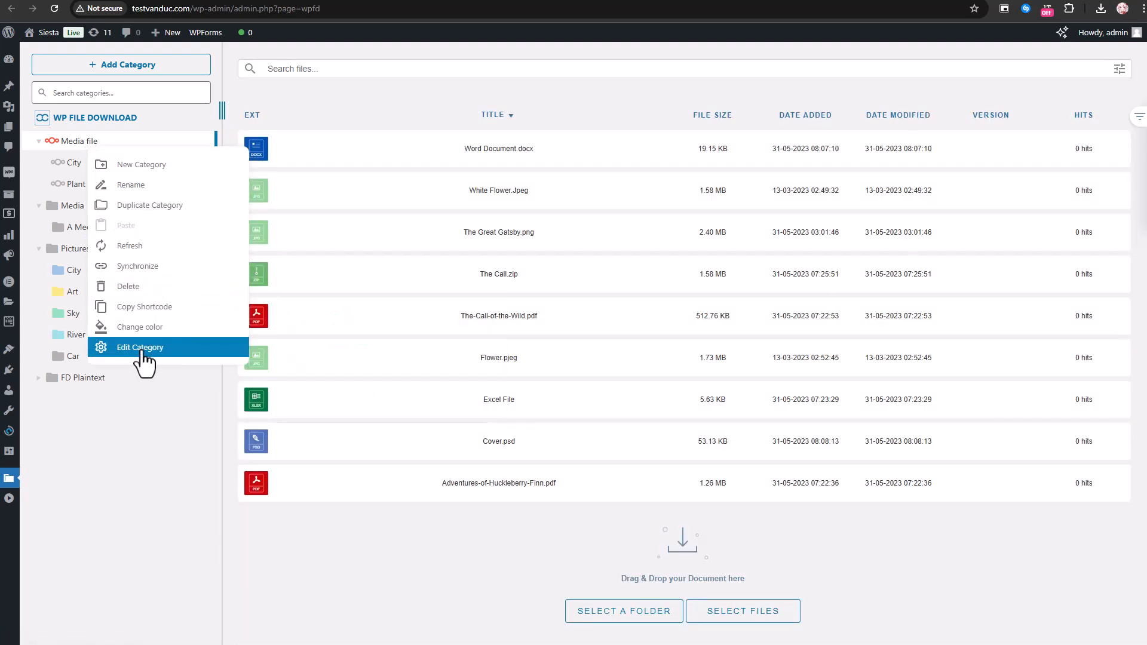
{"action": "mouse_move", "coordinate": [141, 329]}
{"action": "left_click", "coordinate": [260, 323]}
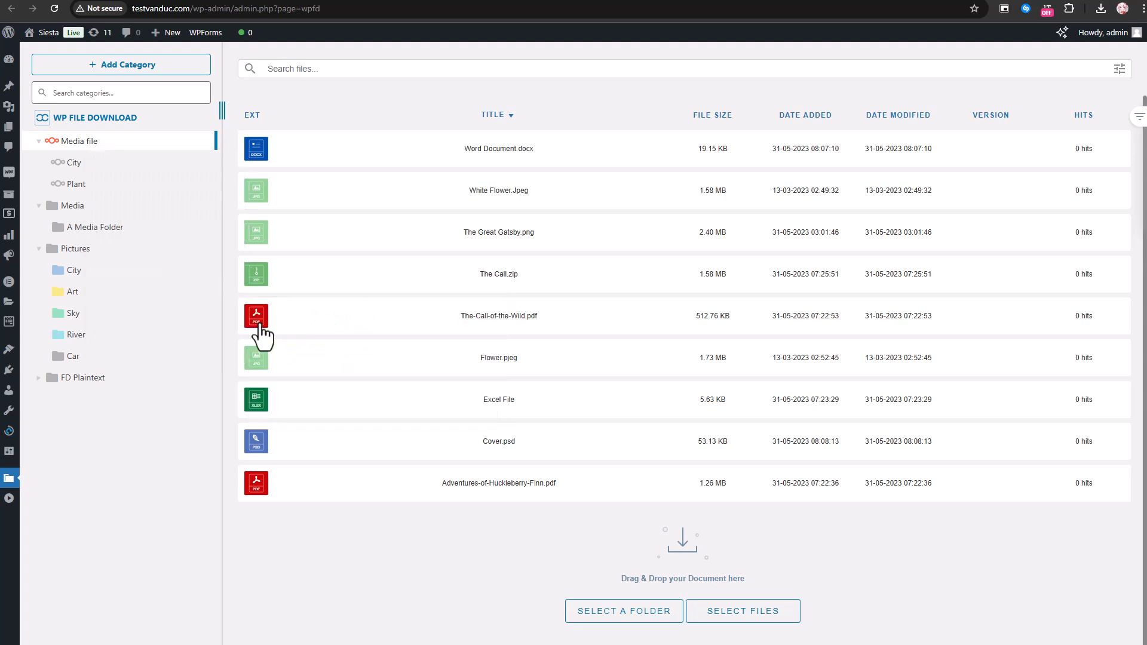
{"action": "right_click", "coordinate": [98, 156]}
{"action": "mouse_move", "coordinate": [149, 334]}
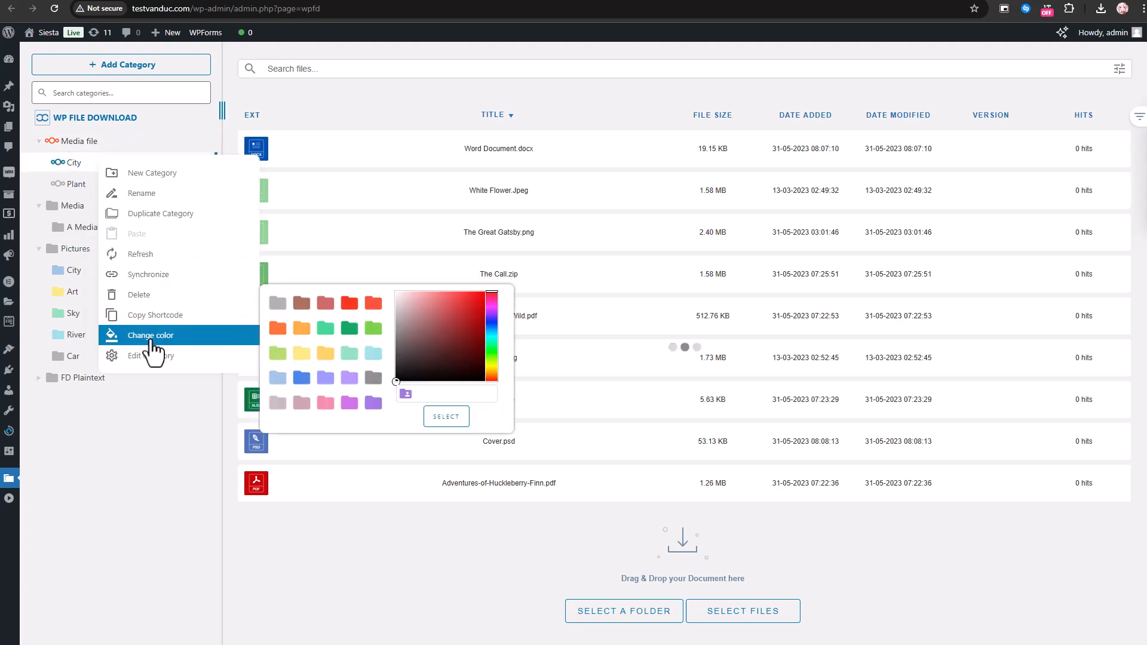
{"action": "left_click", "coordinate": [276, 353]}
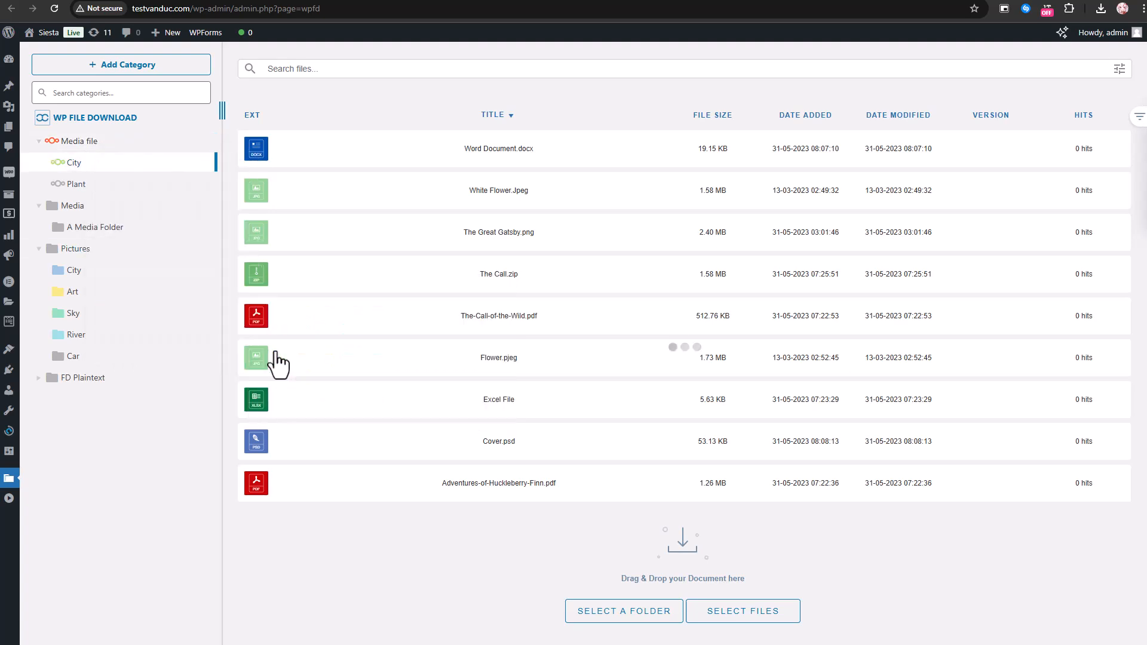
Open the City subcategory under Media file, view its category settings and check its available actions
{"action": "left_click", "coordinate": [153, 157]}
{"action": "right_click", "coordinate": [130, 170]}
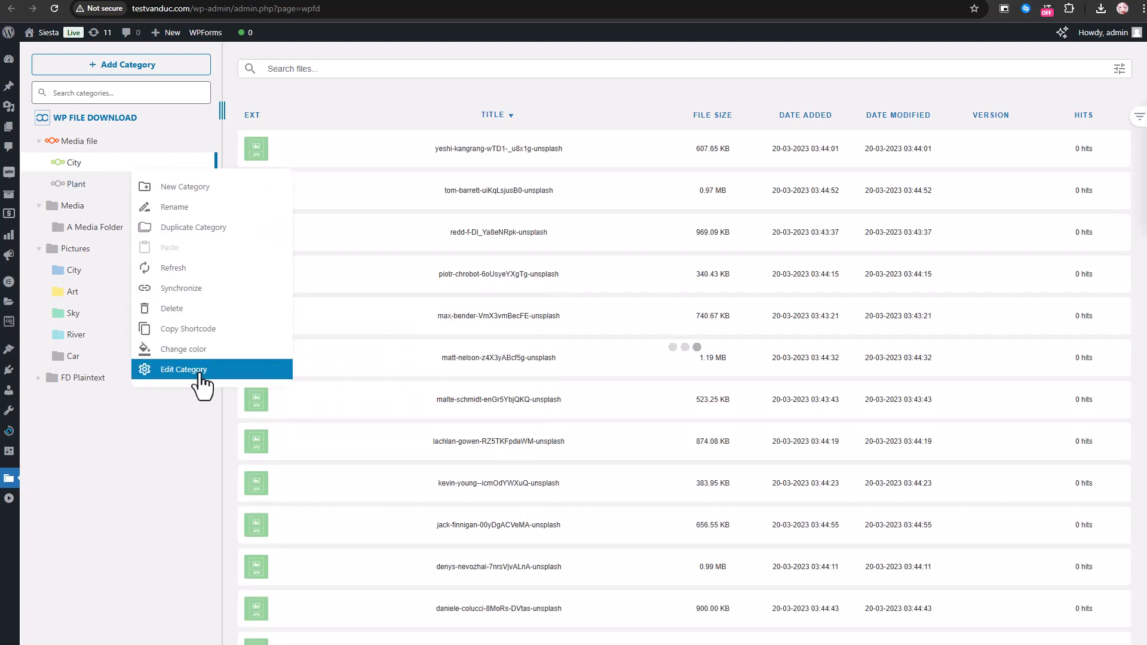
{"action": "left_click", "coordinate": [198, 370]}
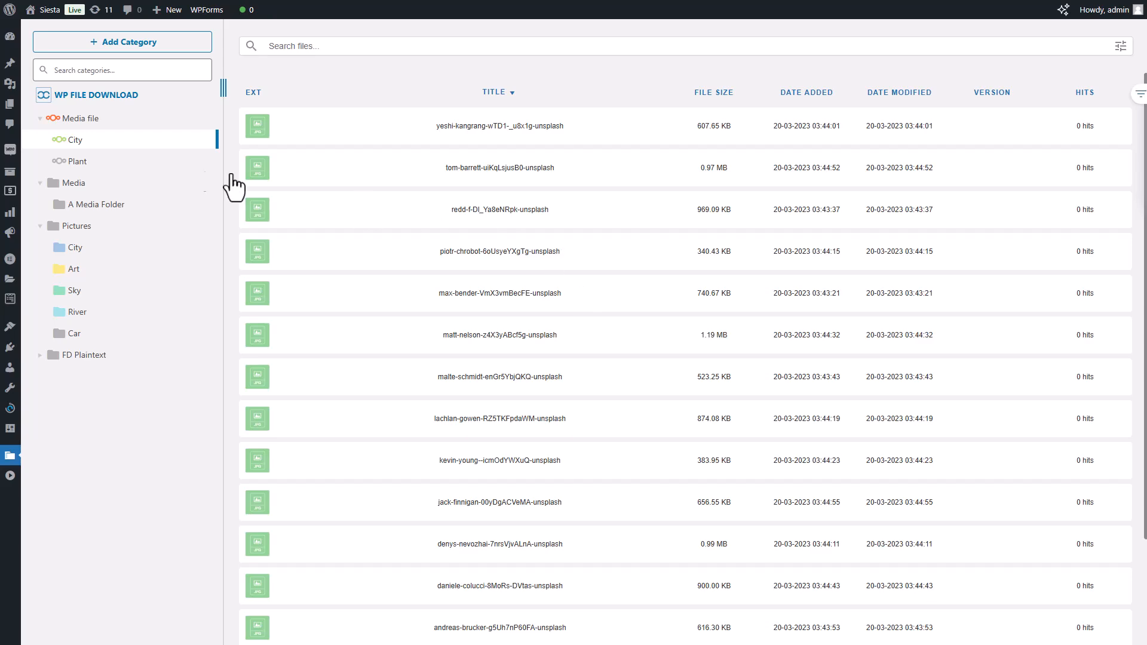
{"action": "right_click", "coordinate": [93, 147]}
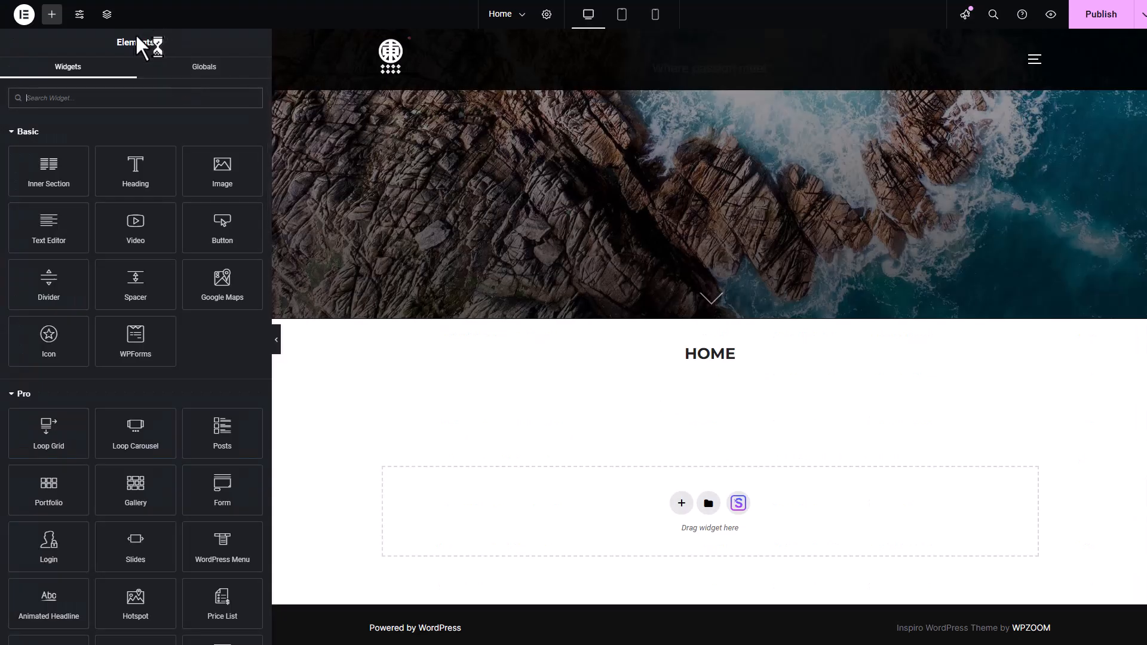
Find the WP File Download Category widget and add it to the Home page's empty content area below the title
{"action": "left_click", "coordinate": [99, 98]}
{"action": "type", "text": "file"}
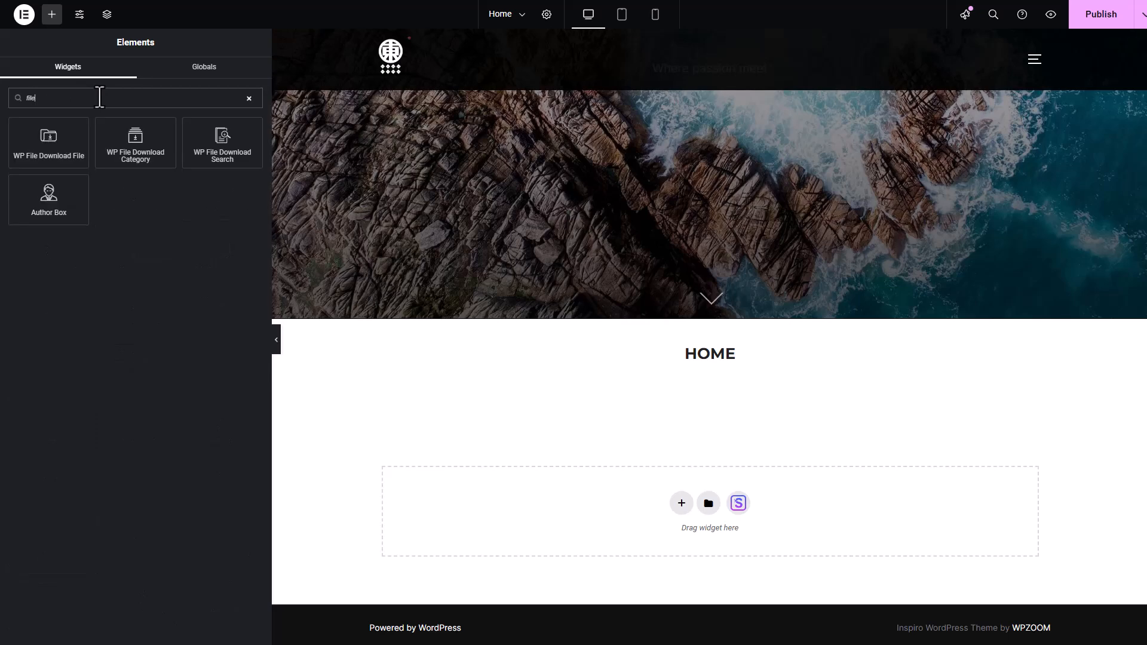
{"action": "left_click_drag", "start_coordinate": [141, 146], "coordinate": [748, 453]}
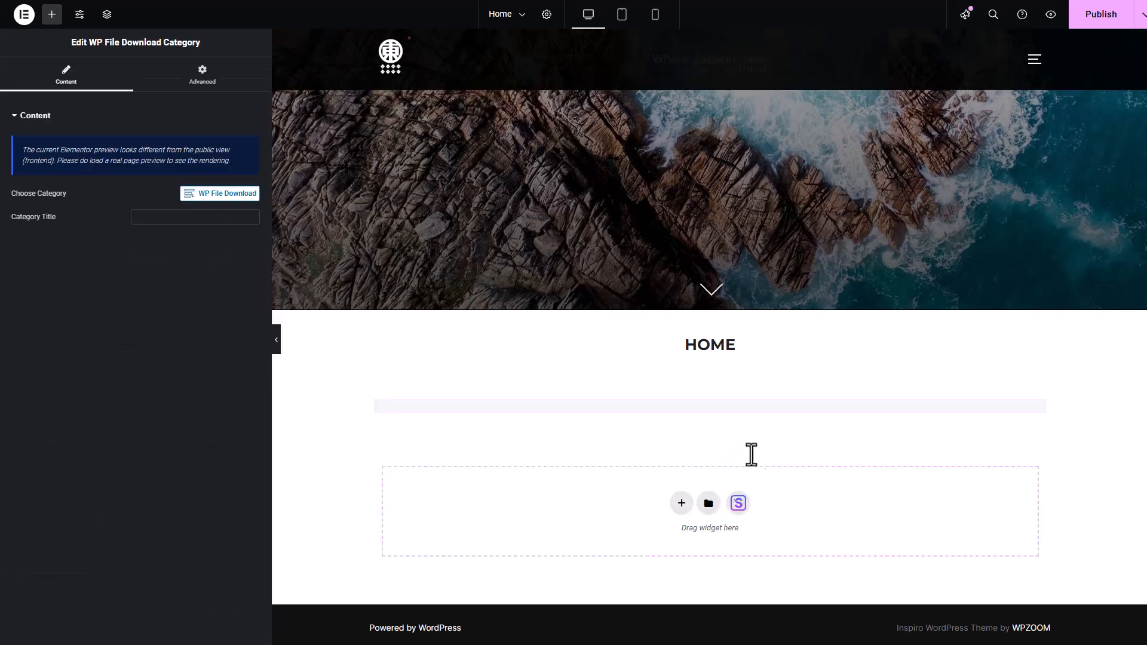
Choose the City subcategory under Media file as the widget's category and insert it into the page
{"action": "left_click", "coordinate": [203, 197]}
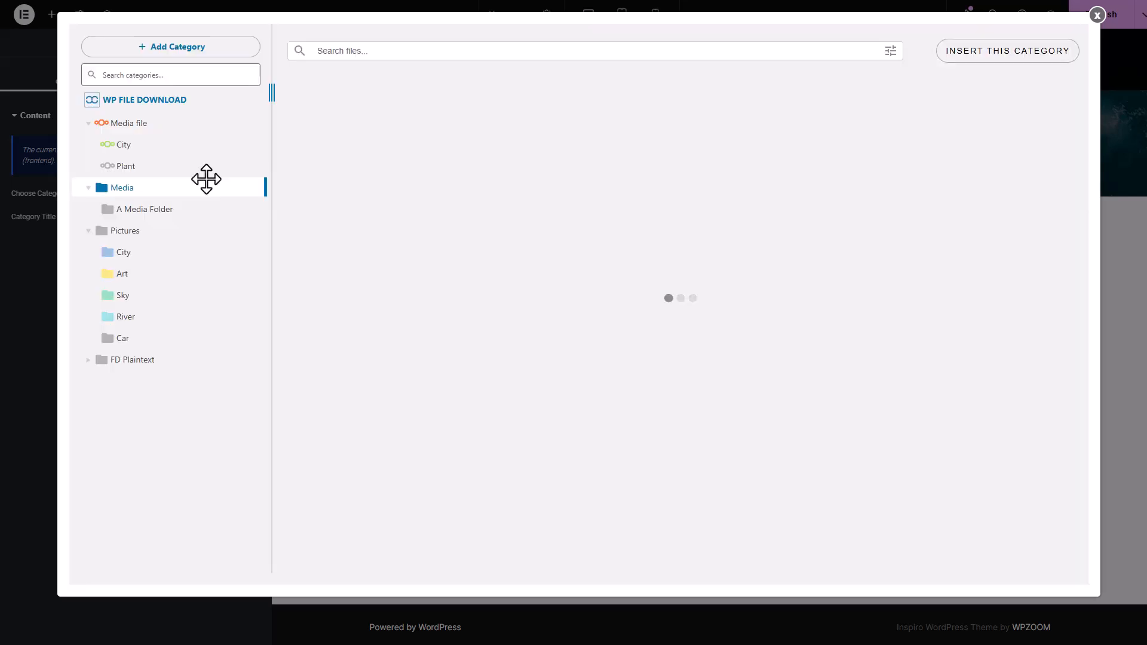
{"action": "left_click", "coordinate": [149, 147]}
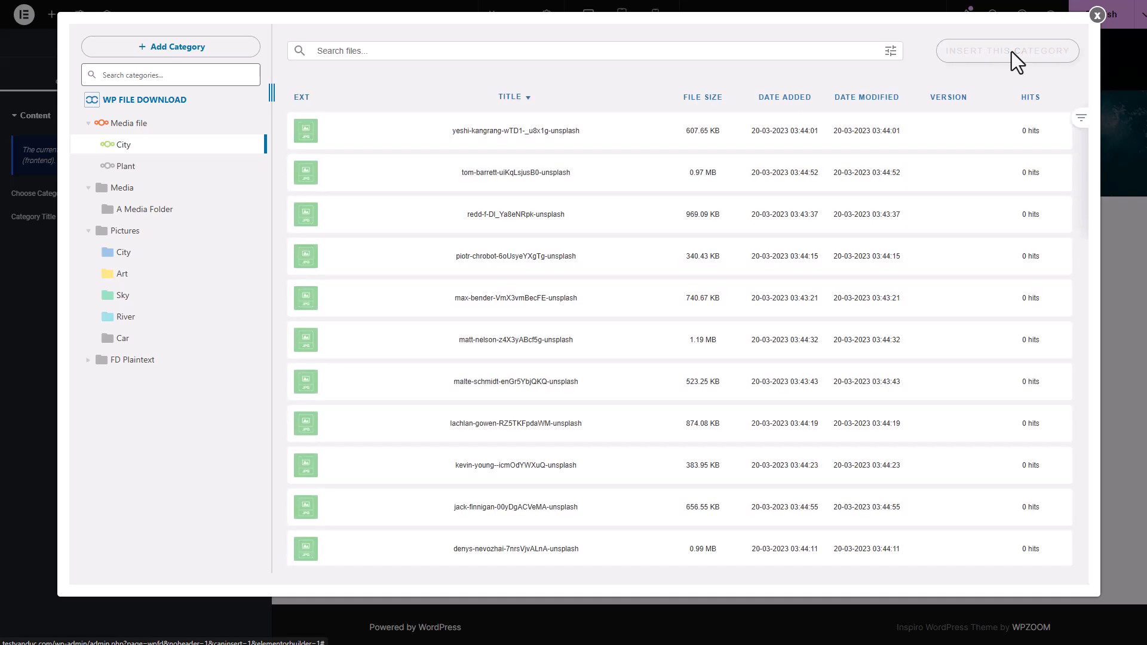
{"action": "left_click", "coordinate": [1012, 52]}
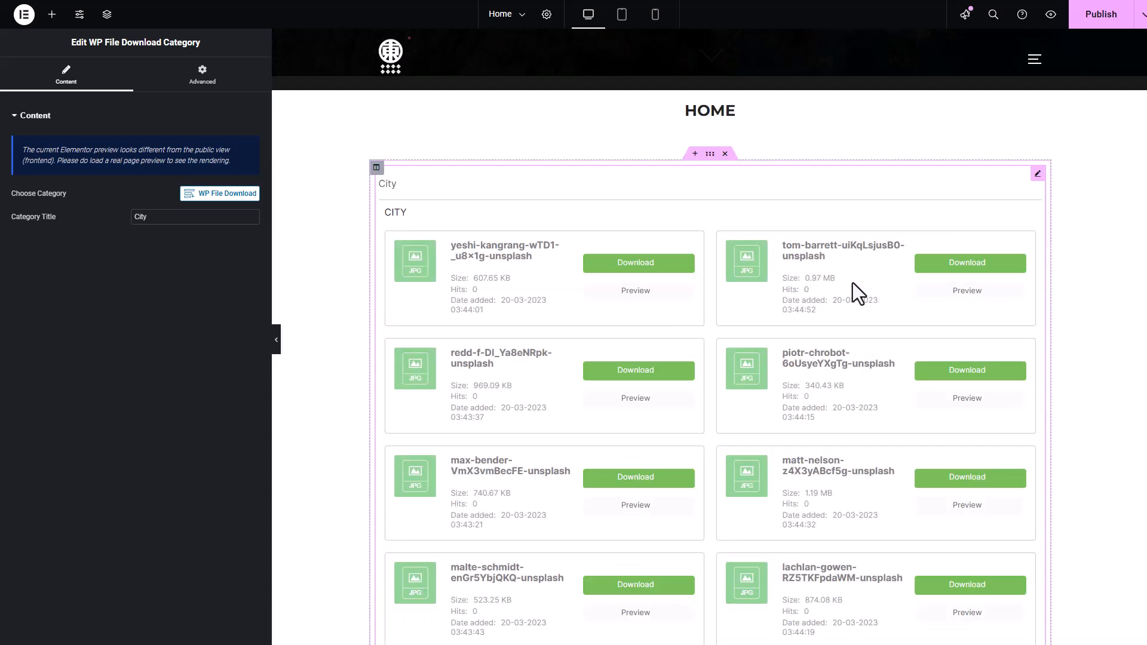
Look through the City category's file cards and their download and preview options in the page preview
{"action": "scroll", "coordinate": [853, 283], "scroll_direction": "down", "scroll_amount": 2}
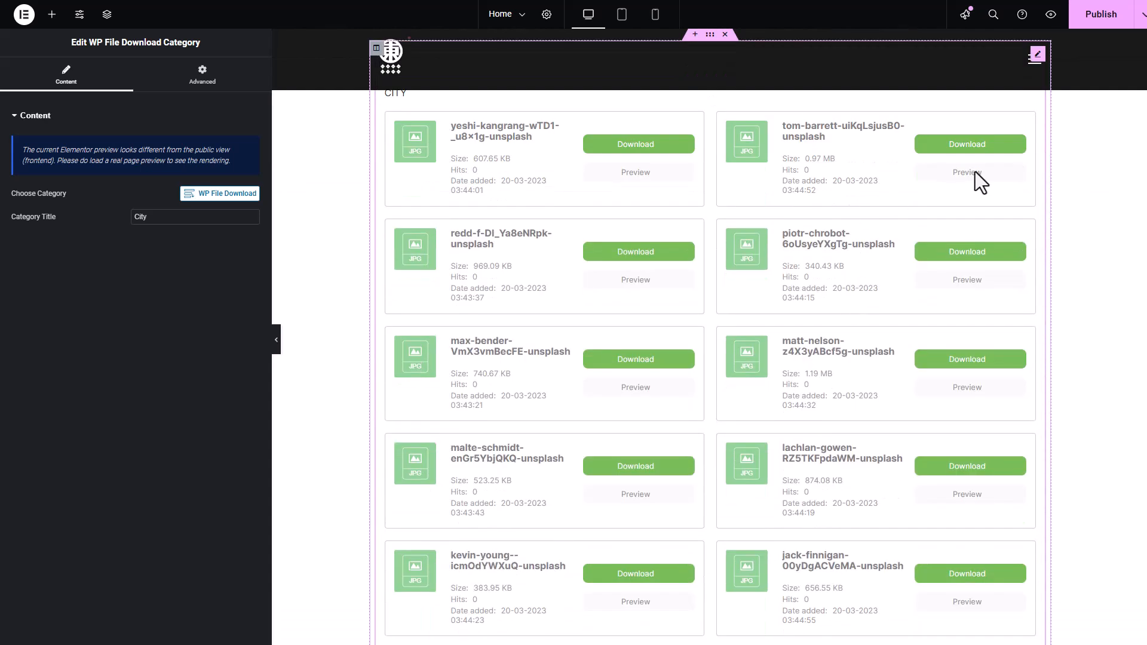
{"action": "scroll", "coordinate": [887, 228], "scroll_direction": "up", "scroll_amount": 1}
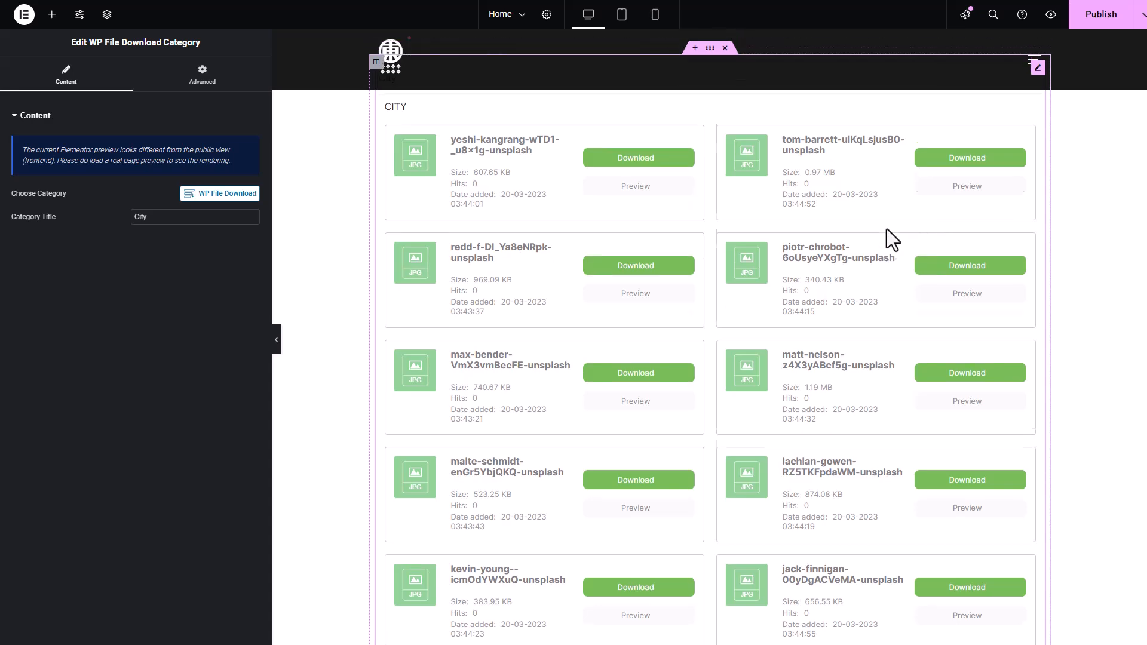
{"action": "scroll", "coordinate": [824, 249], "scroll_direction": "down", "scroll_amount": 3}
{"action": "scroll", "coordinate": [824, 249], "scroll_direction": "down", "scroll_amount": 3}
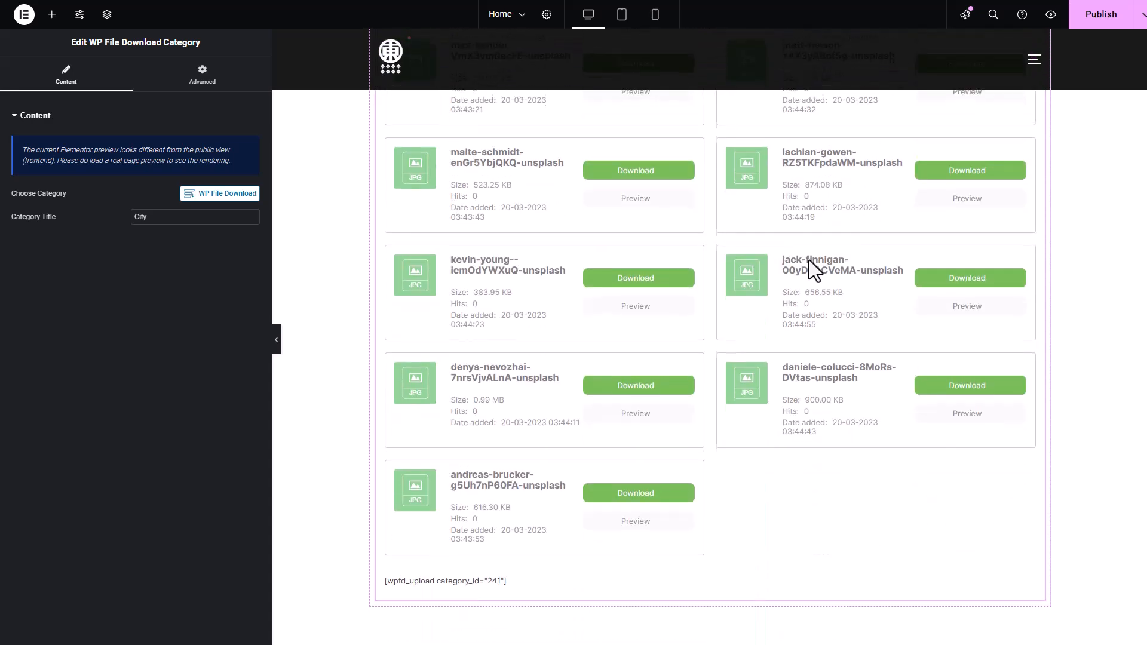
{"action": "scroll", "coordinate": [841, 252], "scroll_direction": "up", "scroll_amount": 5}
{"action": "scroll", "coordinate": [823, 260], "scroll_direction": "up", "scroll_amount": 1}
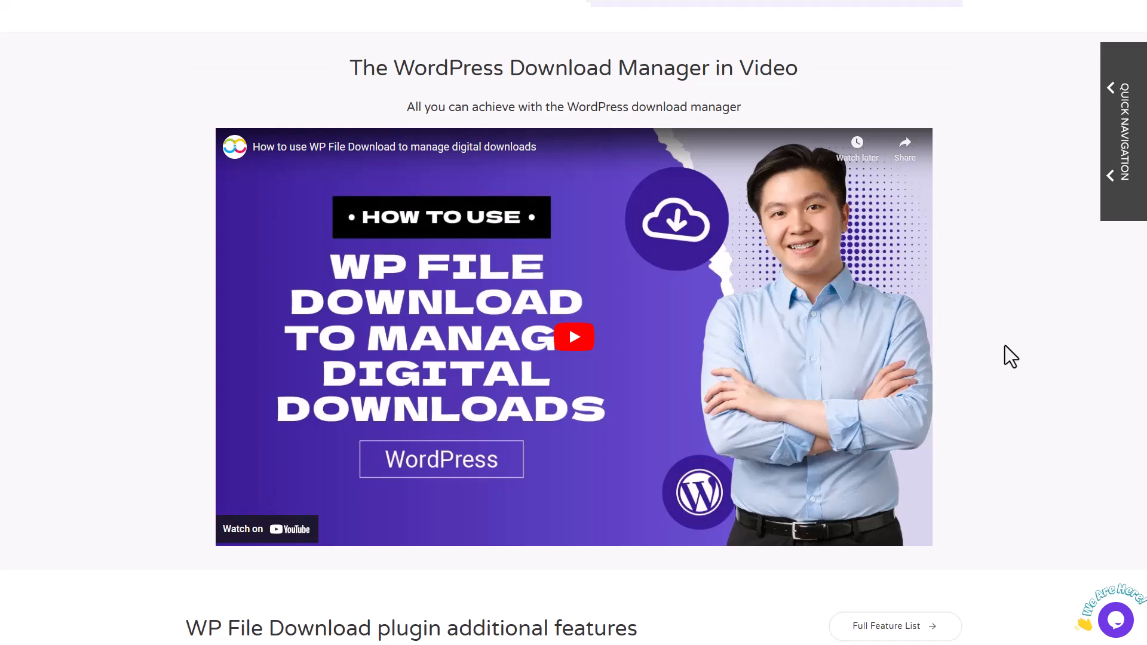
Review the WP File Download product page, covering additional features, third-party plugin integrations, language translations and plugin prices
{"action": "scroll", "coordinate": [1005, 346], "scroll_direction": "down", "scroll_amount": 10}
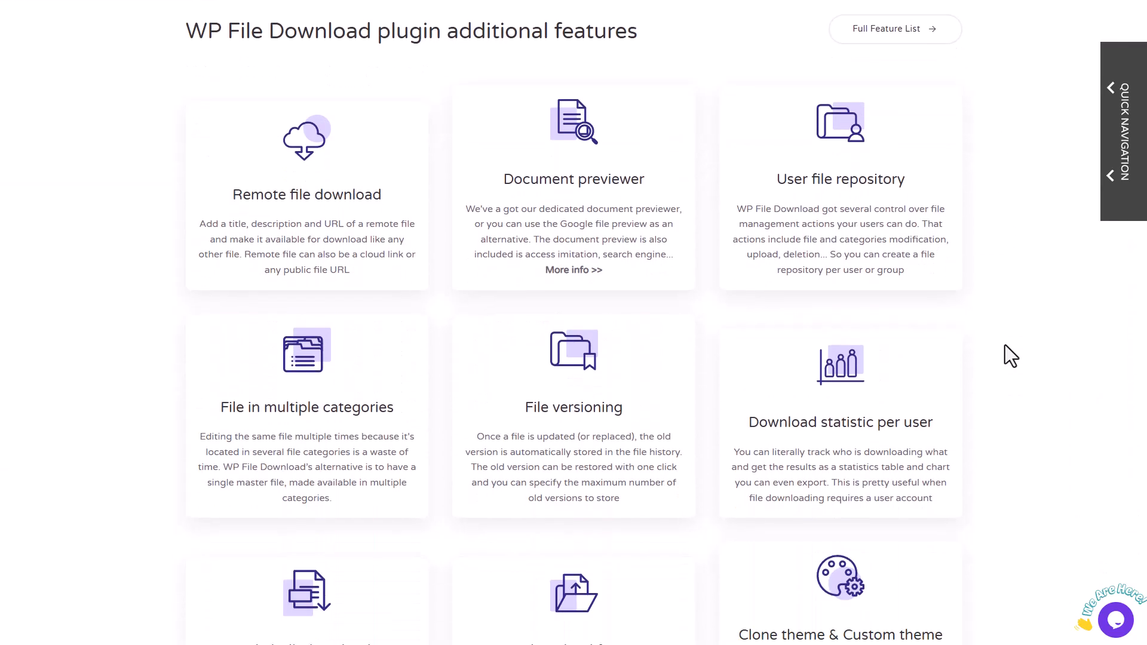
{"action": "scroll", "coordinate": [1043, 344], "scroll_direction": "down", "scroll_amount": 1}
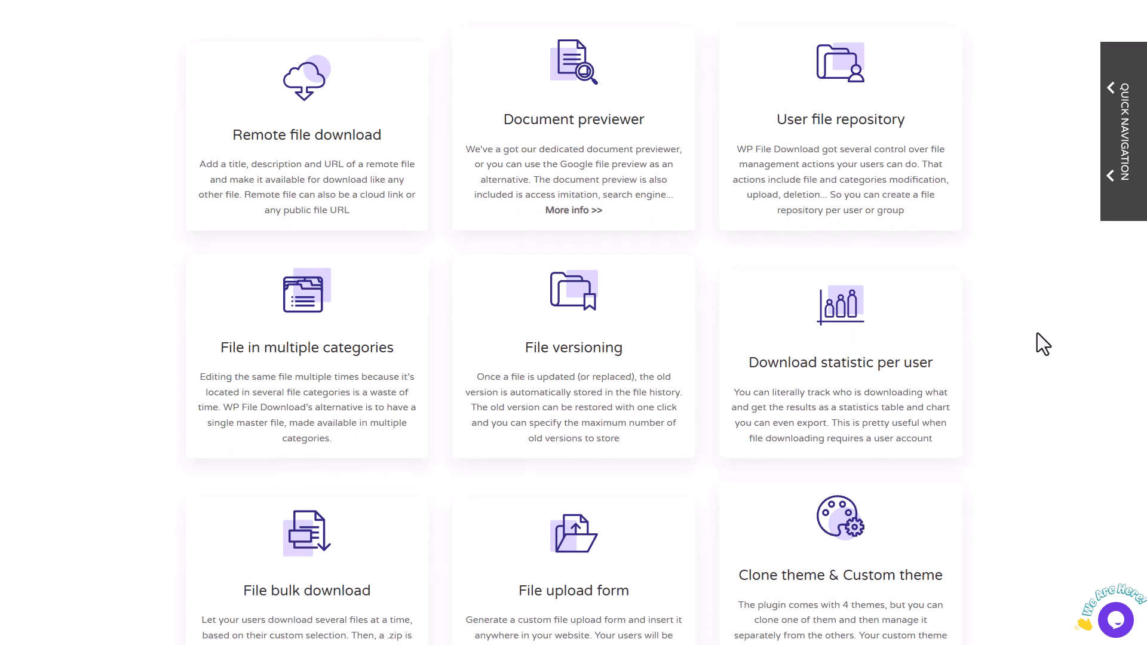
{"action": "scroll", "coordinate": [1067, 336], "scroll_direction": "down", "scroll_amount": 12}
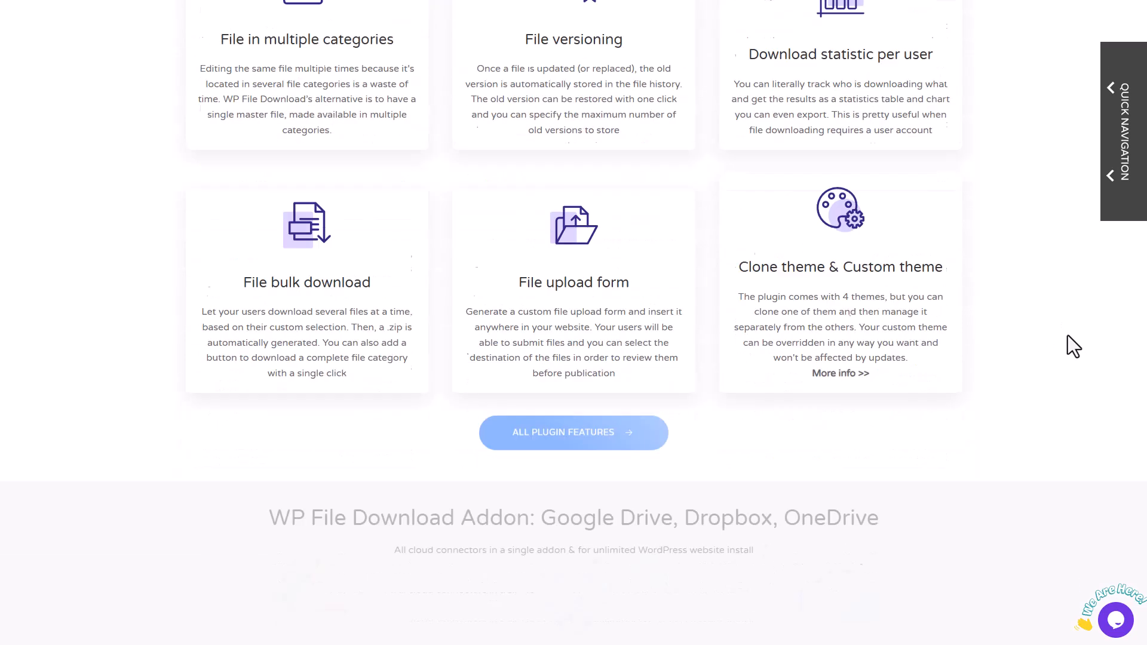
{"action": "scroll", "coordinate": [1068, 335], "scroll_direction": "down", "scroll_amount": 1}
{"action": "scroll", "coordinate": [1073, 319], "scroll_direction": "down", "scroll_amount": 4}
{"action": "scroll", "coordinate": [1072, 319], "scroll_direction": "down", "scroll_amount": 8}
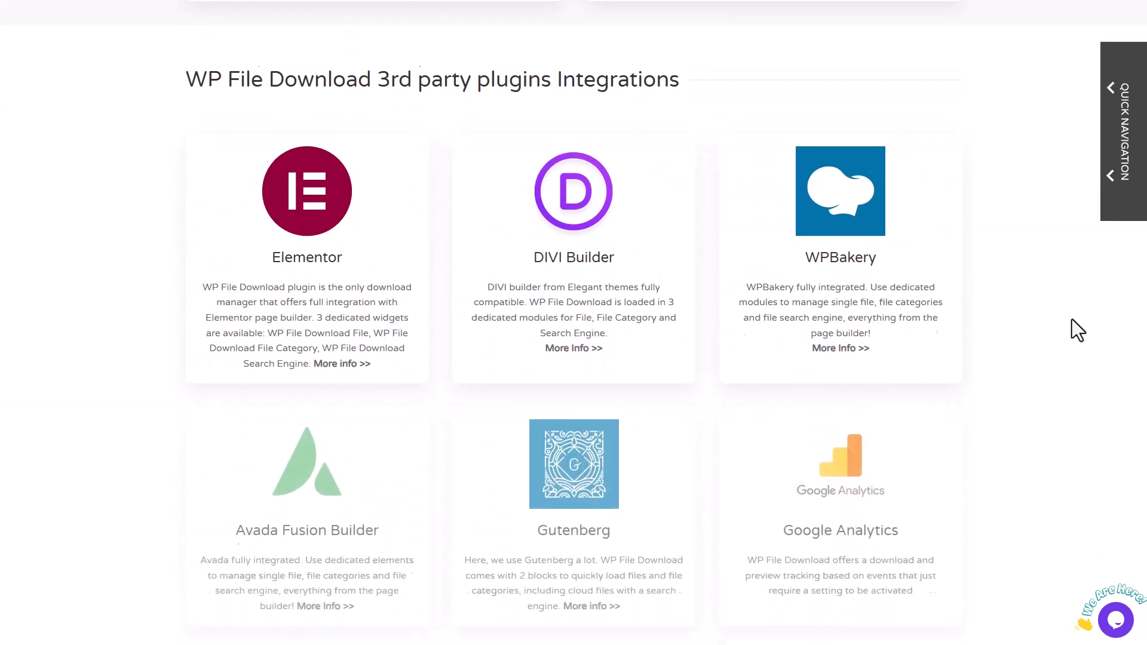
{"action": "scroll", "coordinate": [1104, 342], "scroll_direction": "down", "scroll_amount": 3}
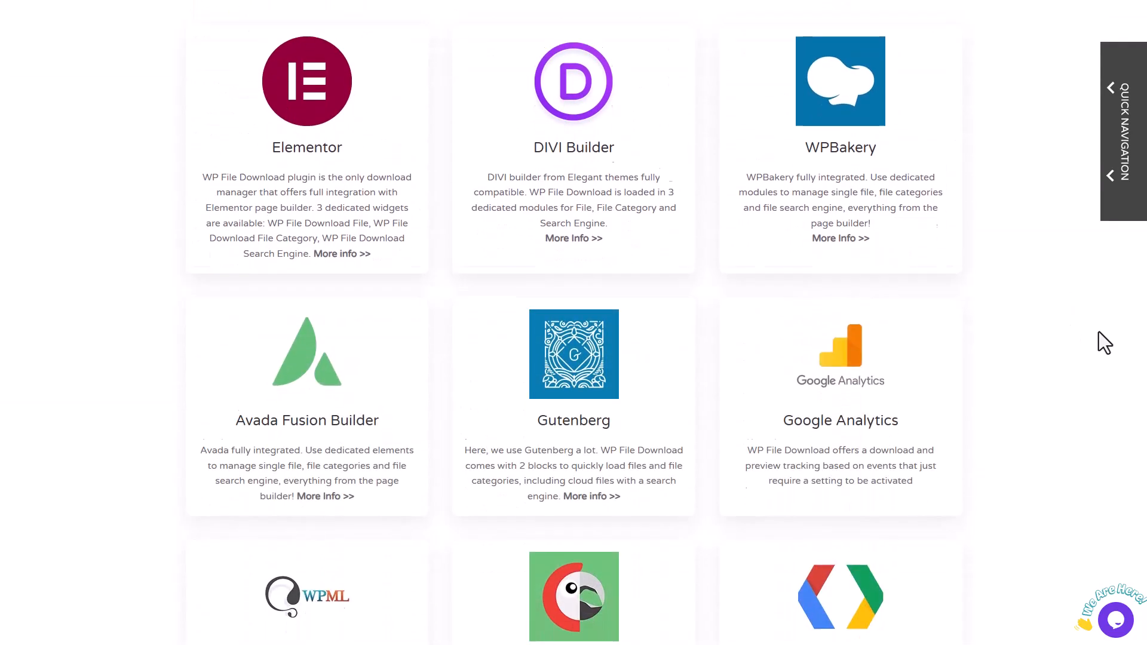
{"action": "scroll", "coordinate": [1098, 331], "scroll_direction": "down", "scroll_amount": 7}
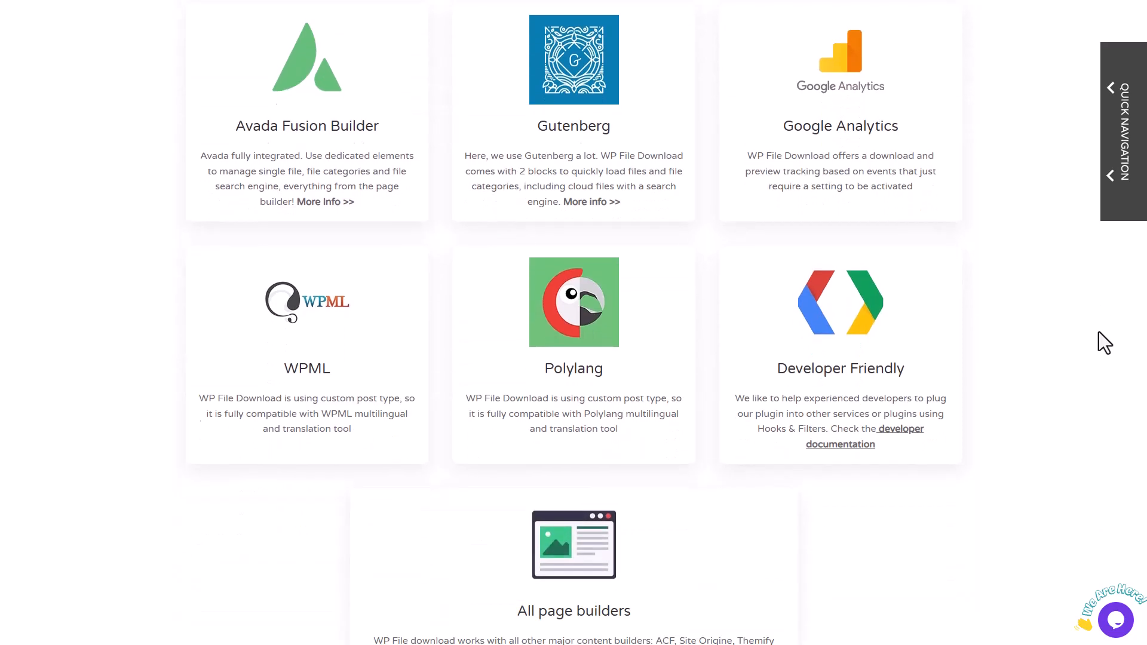
{"action": "scroll", "coordinate": [1099, 333], "scroll_direction": "down", "scroll_amount": 11}
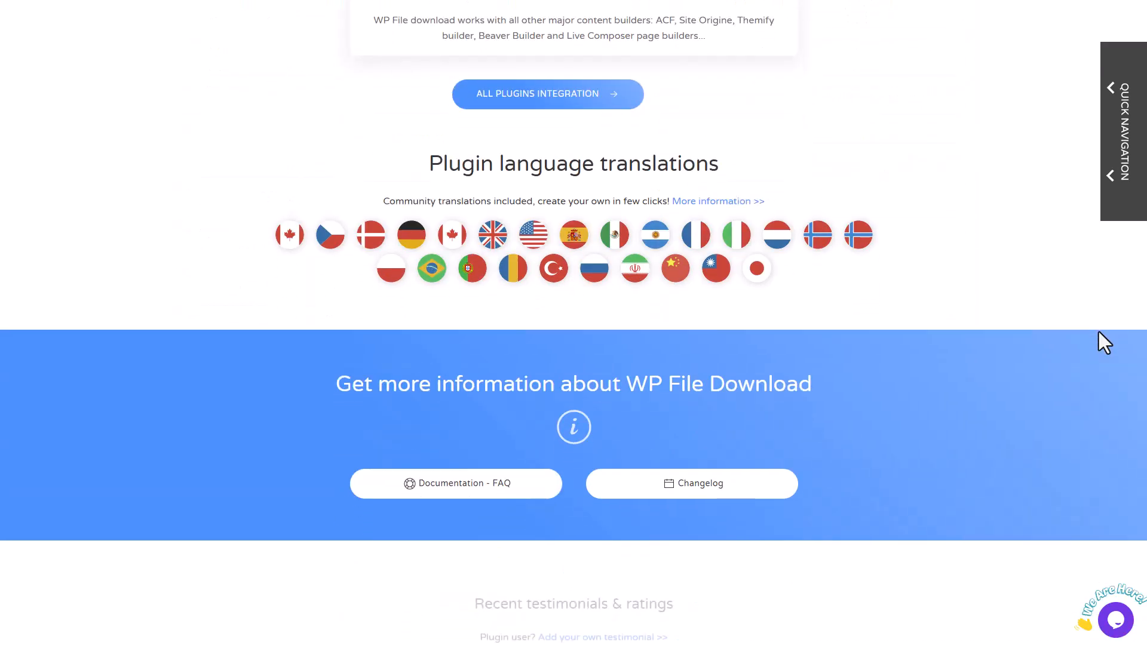
{"action": "scroll", "coordinate": [1099, 332], "scroll_direction": "down", "scroll_amount": 11}
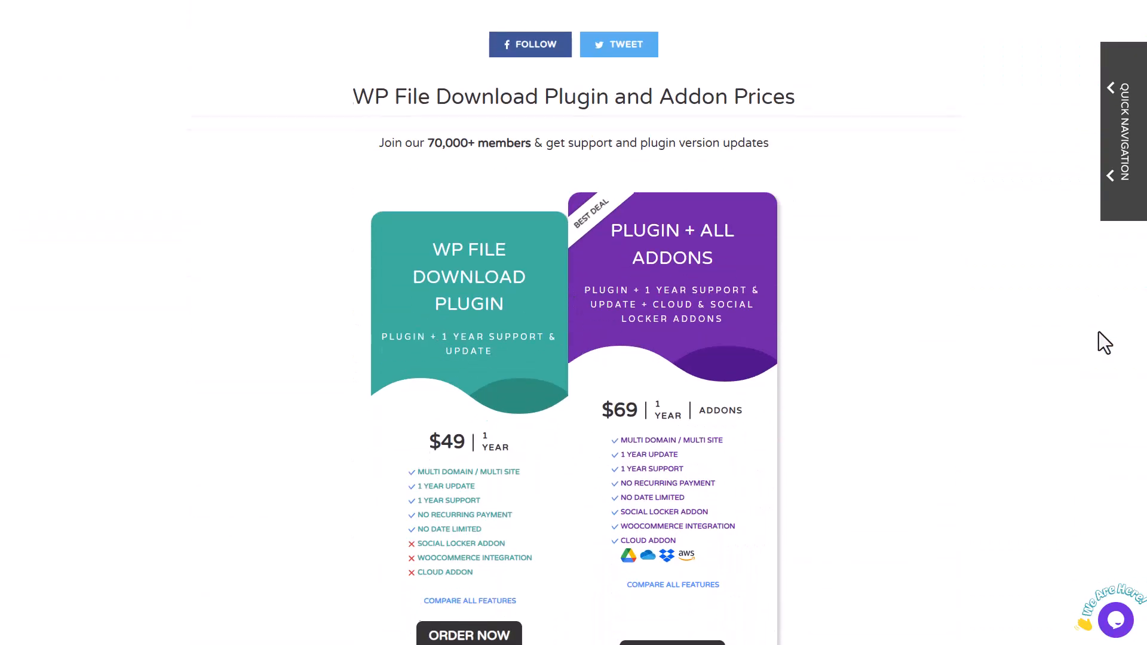